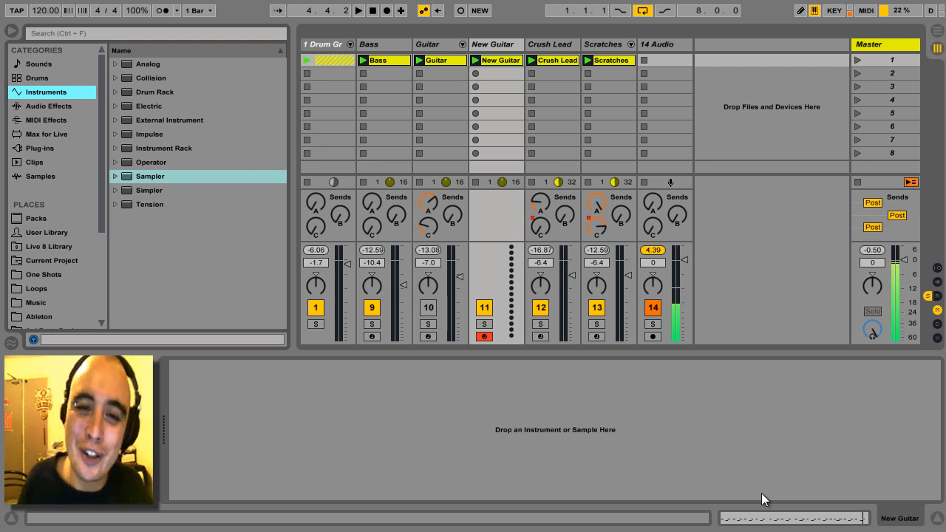
Play scene 1 with the Guitar track activated, and solo the Guitar and 14 Audio tracks
click(858, 61)
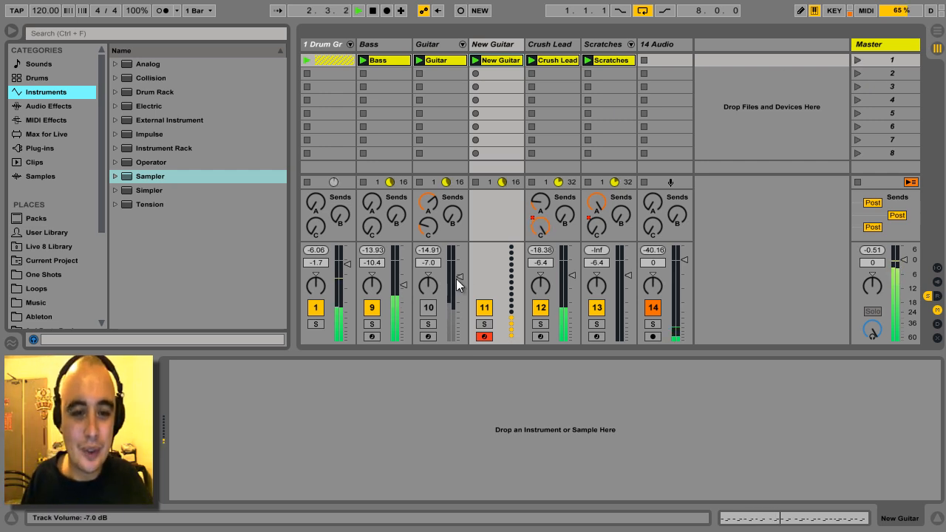
click(432, 307)
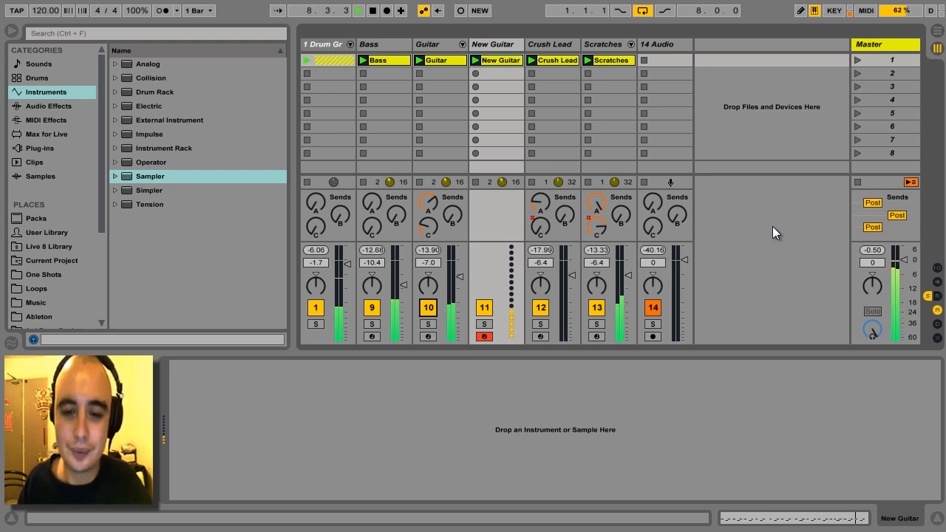
click(653, 323)
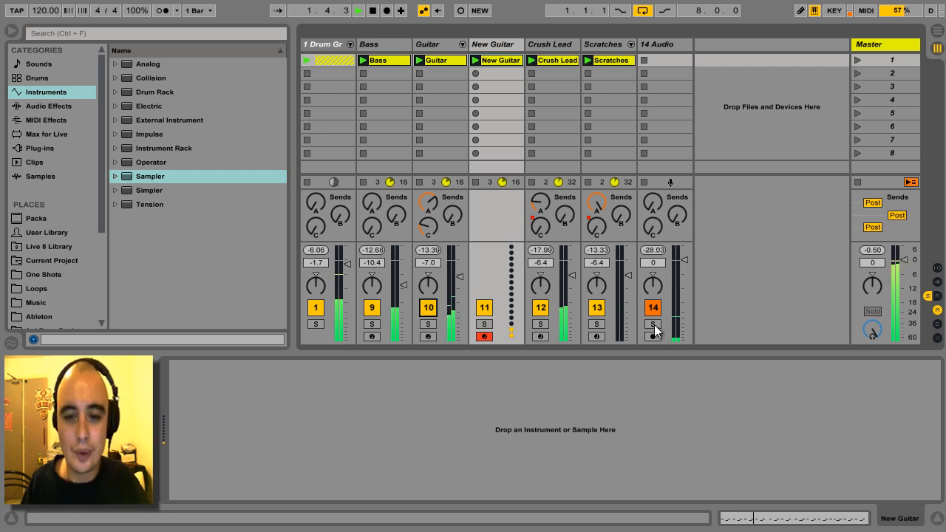
click(428, 325)
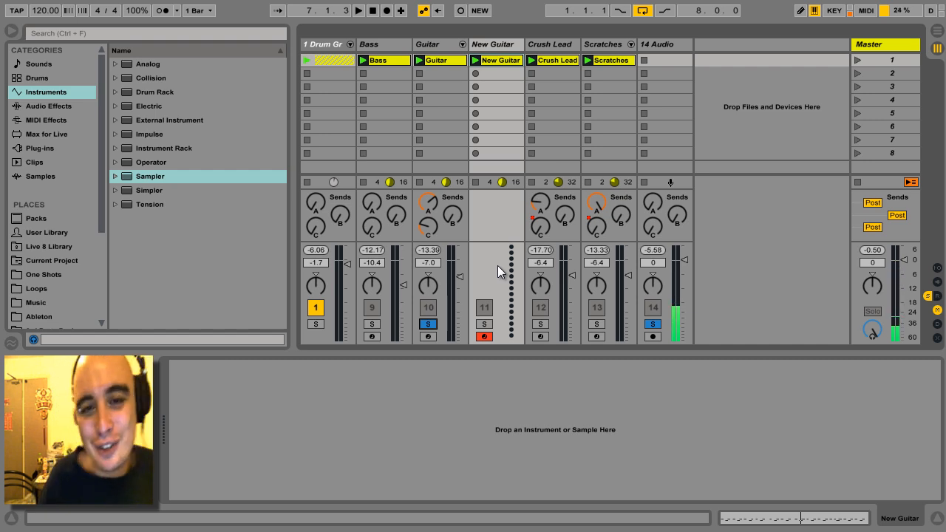
Load a Sampler instrument onto the New Guitar track and reset the track's A and C sends to their defaults
click(500, 44)
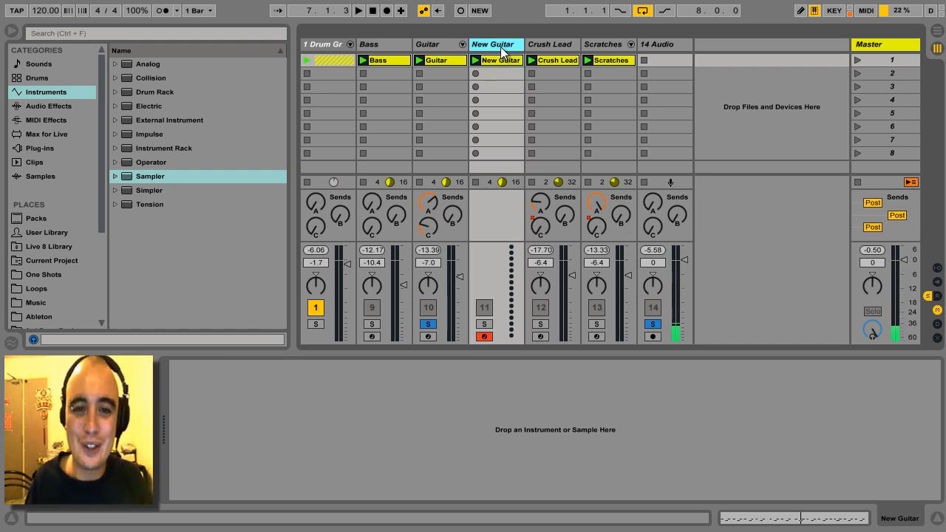
click(139, 177)
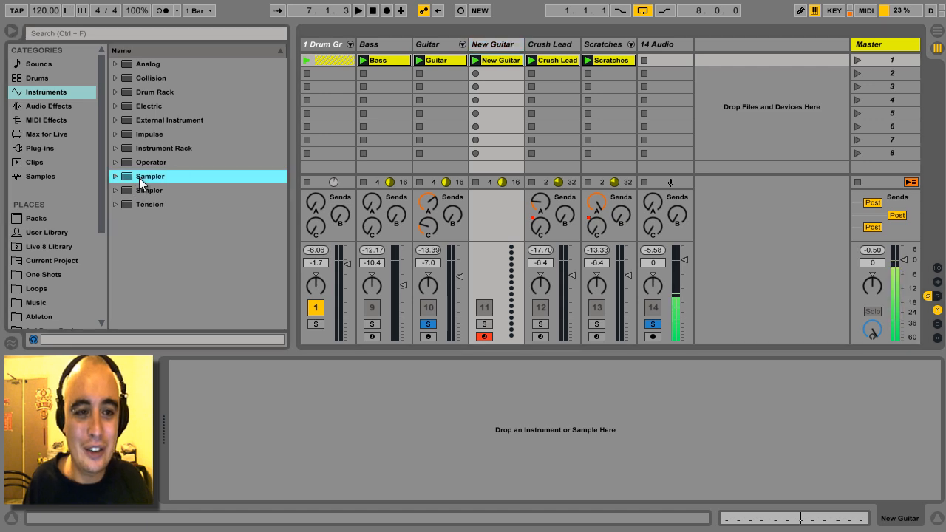
click(505, 84)
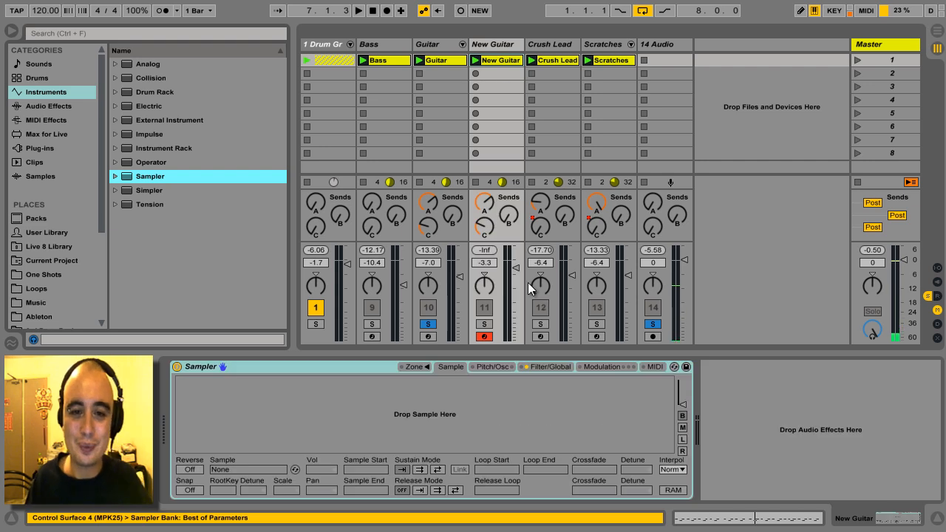
double_click(483, 226)
double_click(486, 200)
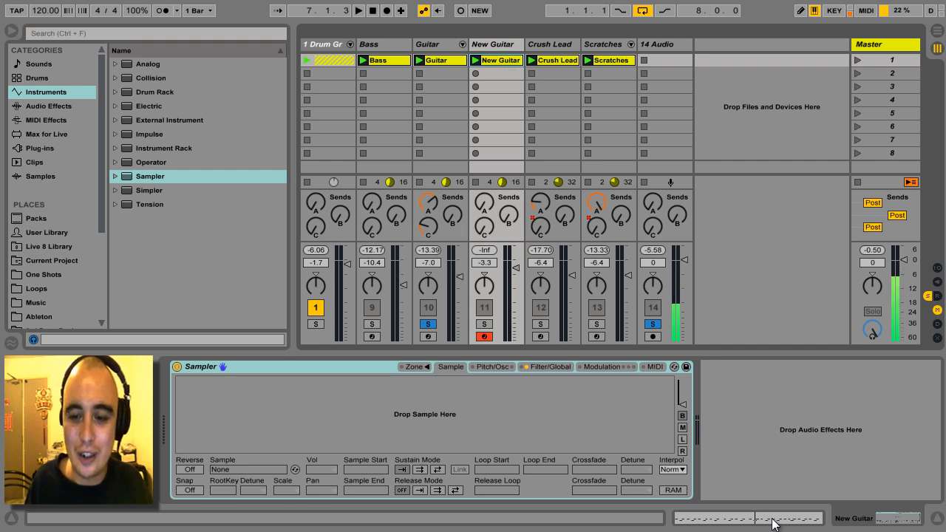
Review the MIDI notes in the New Guitar clip and return to the track's devices
key(shift+Tab)
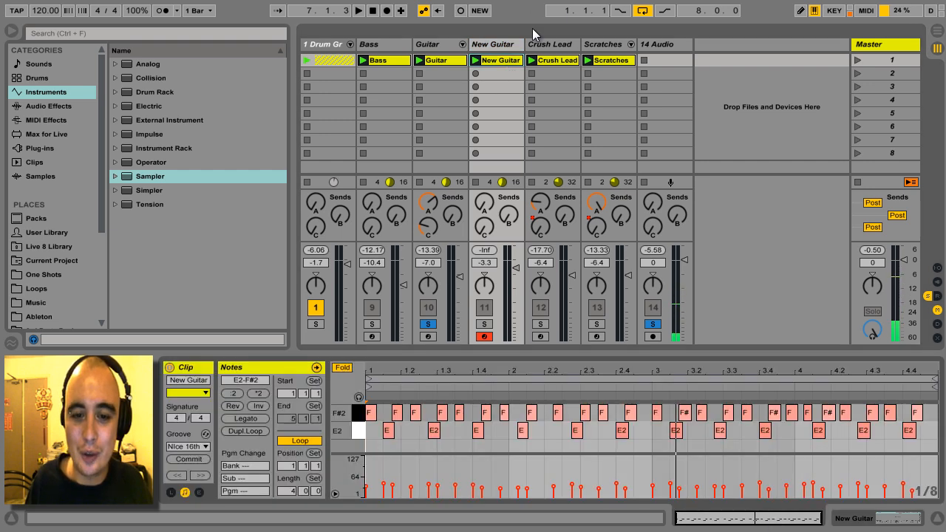
click(439, 44)
click(495, 62)
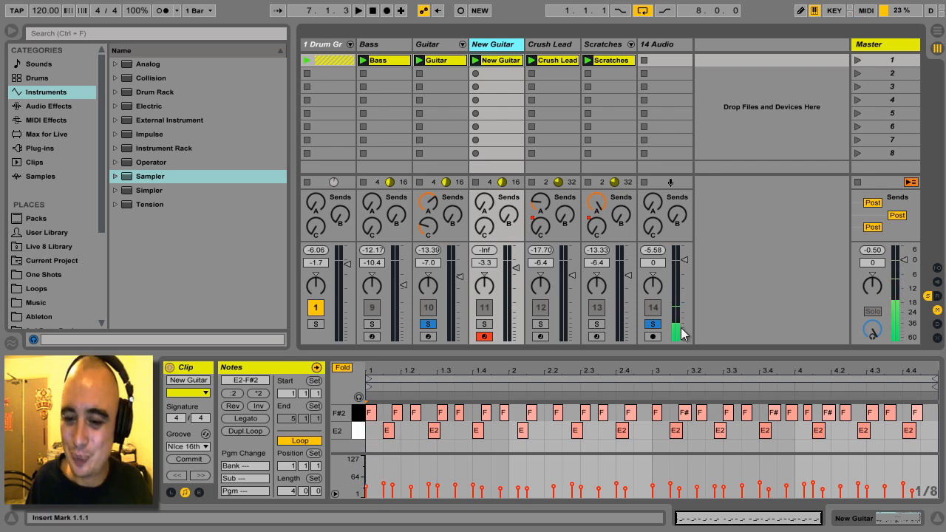
click(847, 519)
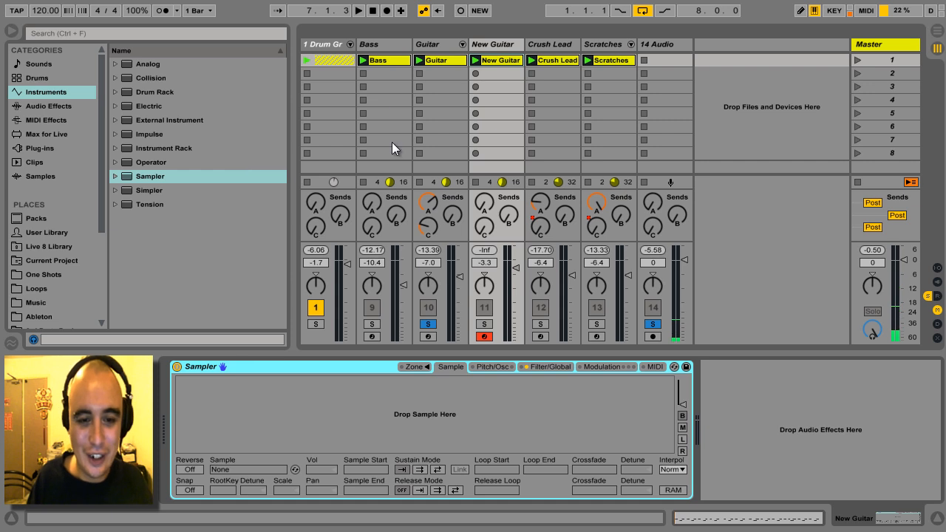
Load Pulse.wav from the #umpchallenge0001 folder into the Sampler on the New Guitar track
drag(103, 130, 102, 303)
click(80, 307)
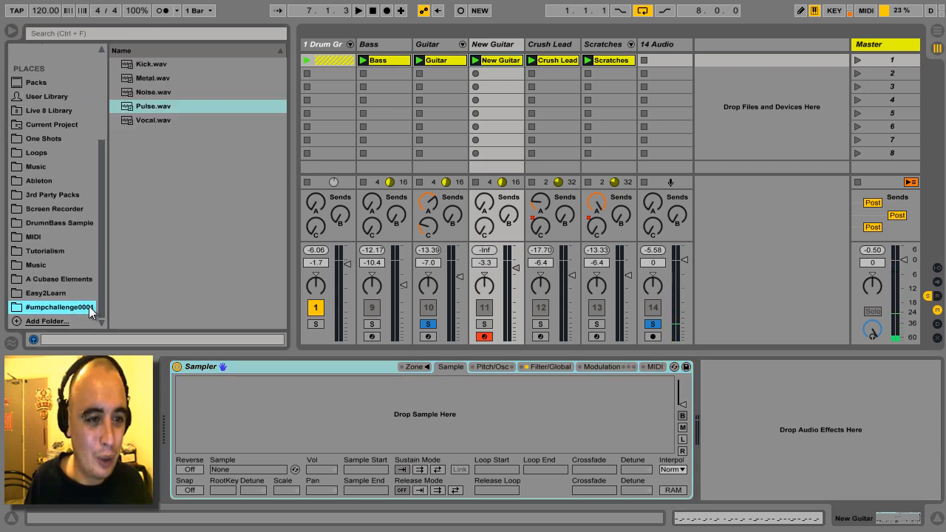
click(160, 107)
drag(156, 107, 305, 429)
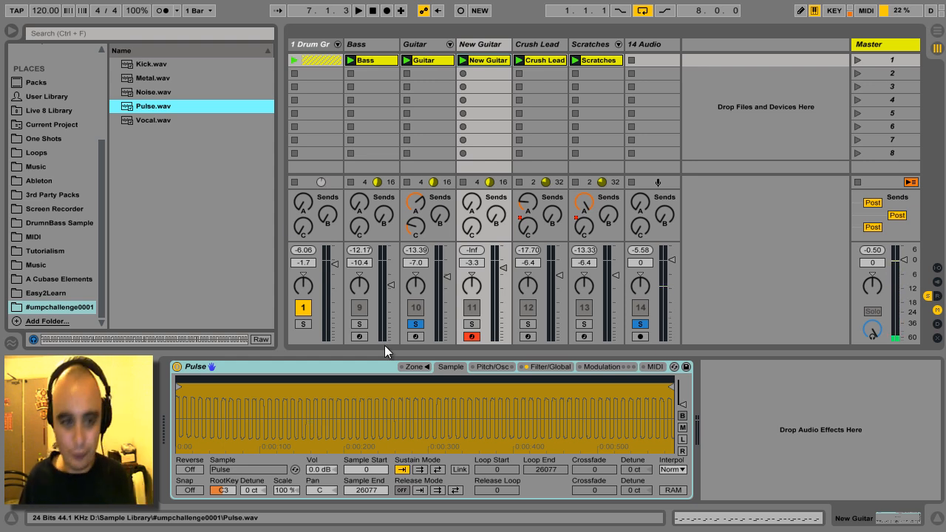
Add an EQ Eight after the Sampler and solo the New Guitar track in place of the Guitar track
scroll(91, 95, up, 3)
scroll(81, 118, up, 3)
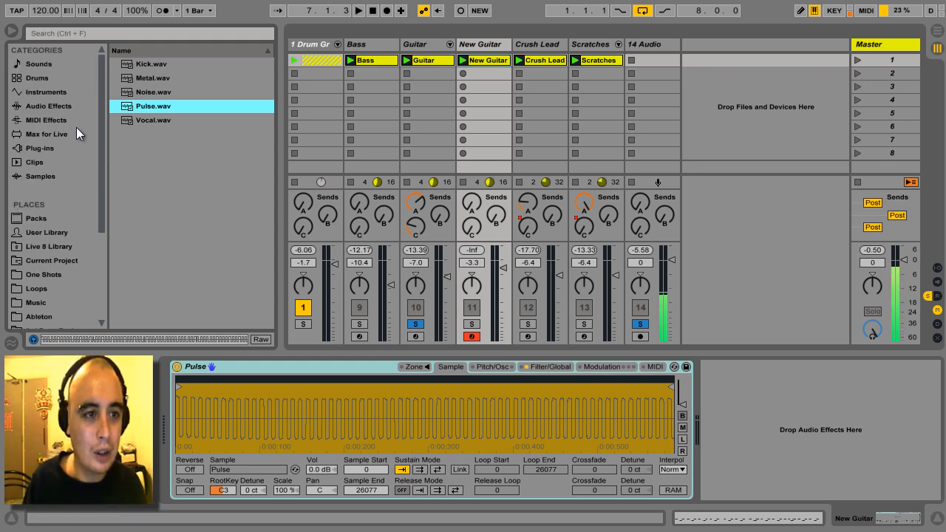
click(49, 106)
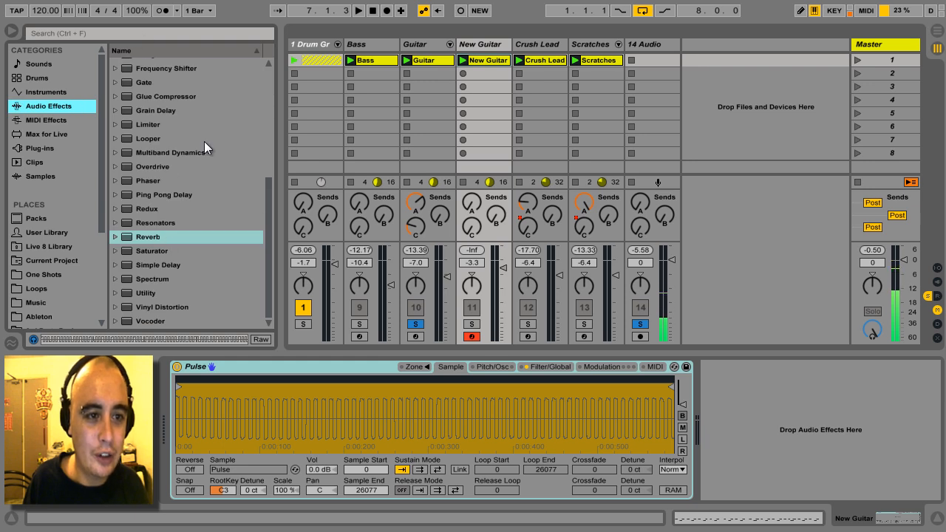
drag(267, 203, 255, 133)
drag(151, 132, 713, 419)
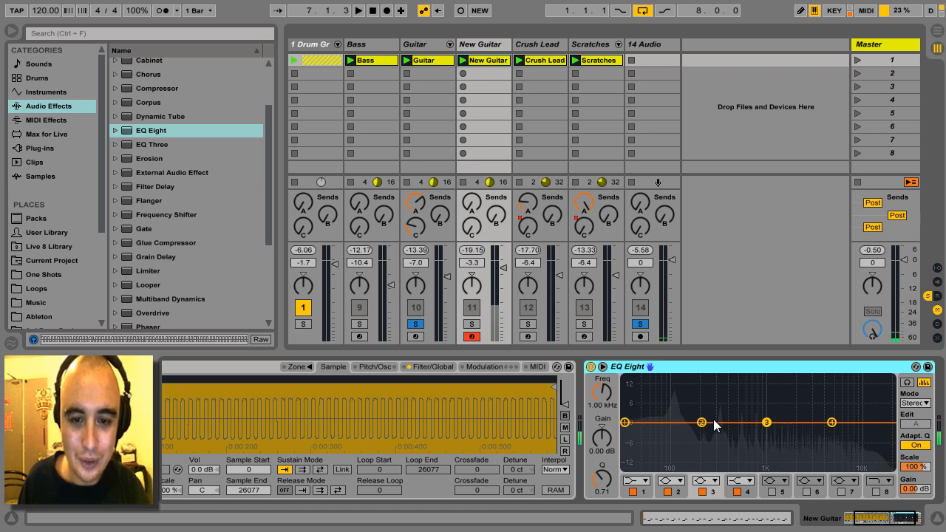
click(472, 324)
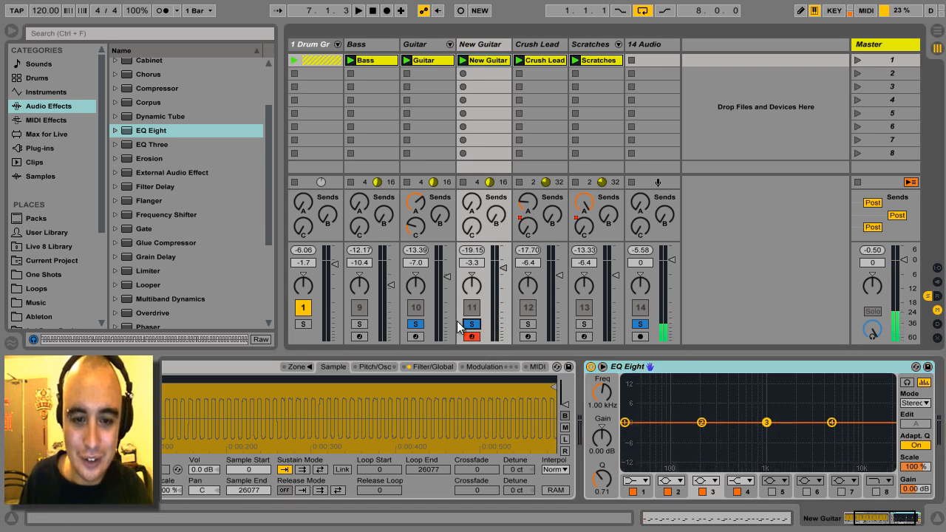
click(416, 325)
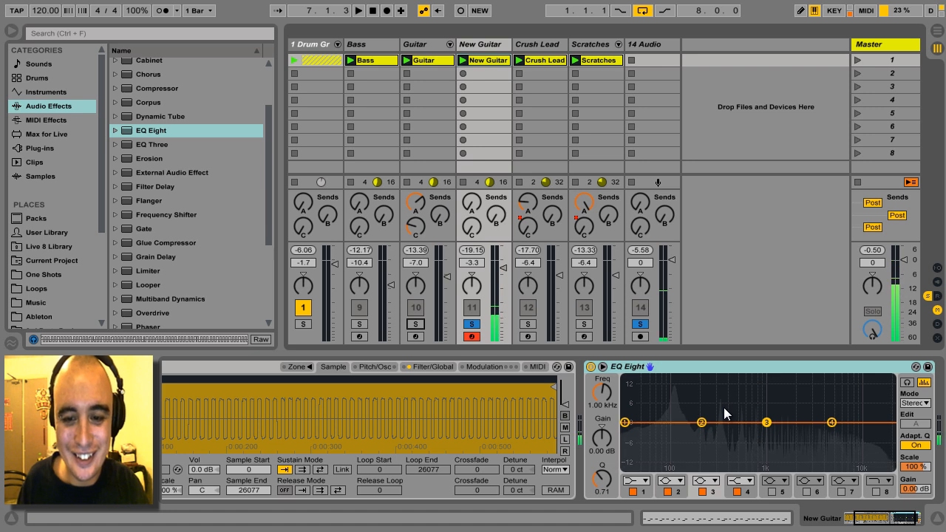
Set the Pulse sample's root key to A1, using EQ Eight's enlarged spectrum display as a pitch reference
click(603, 368)
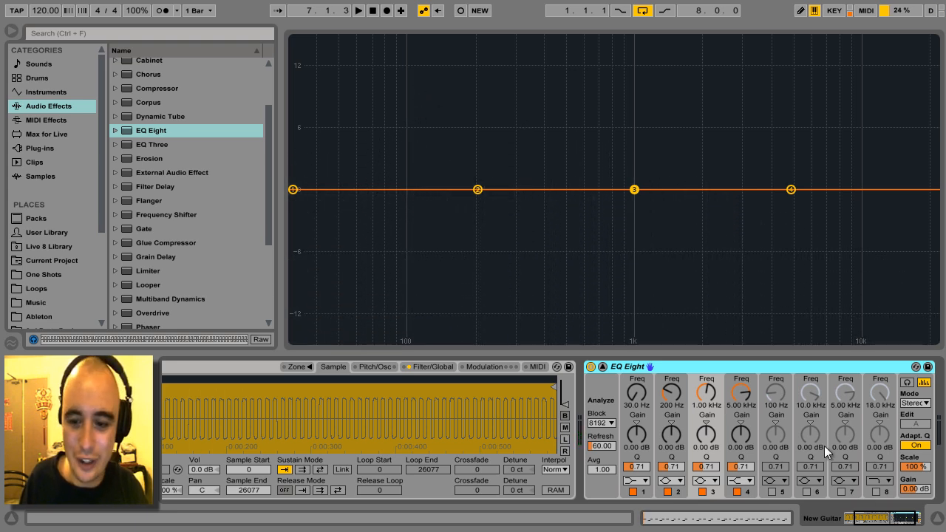
click(843, 518)
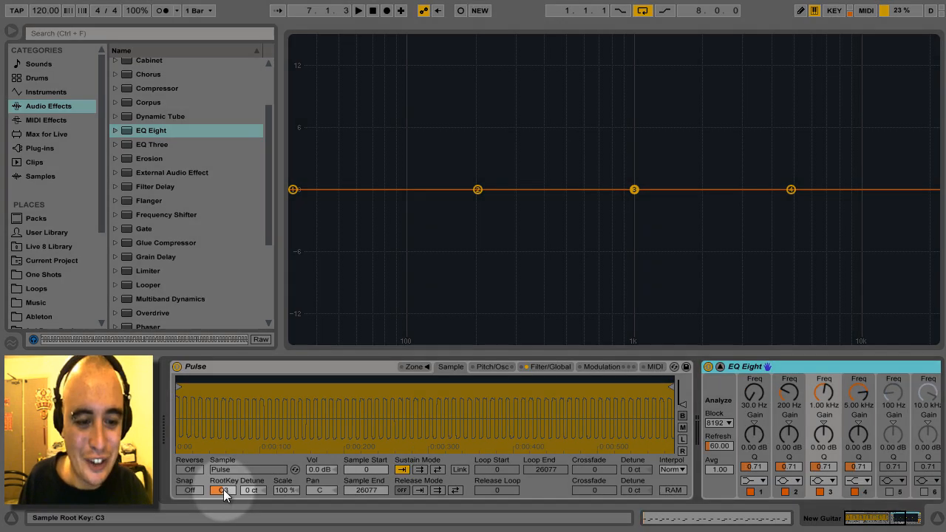
drag(223, 490, 223, 490)
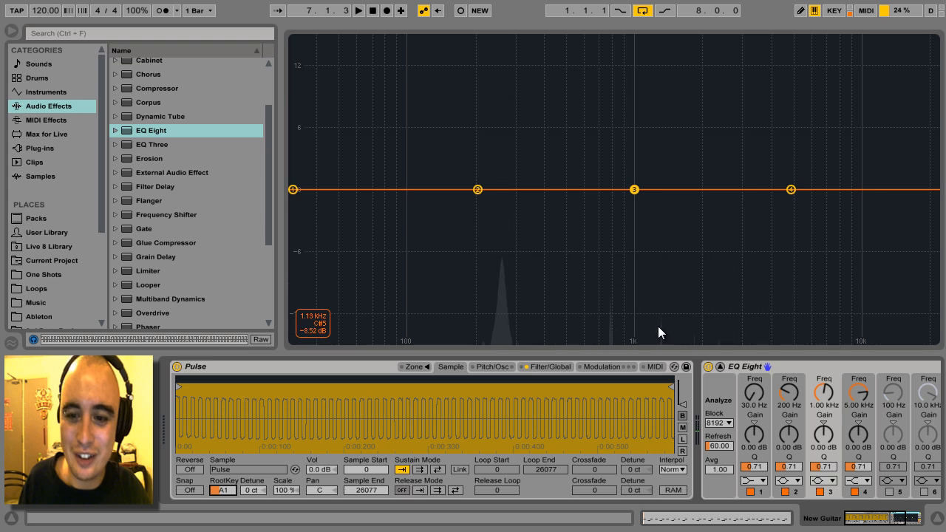
click(719, 366)
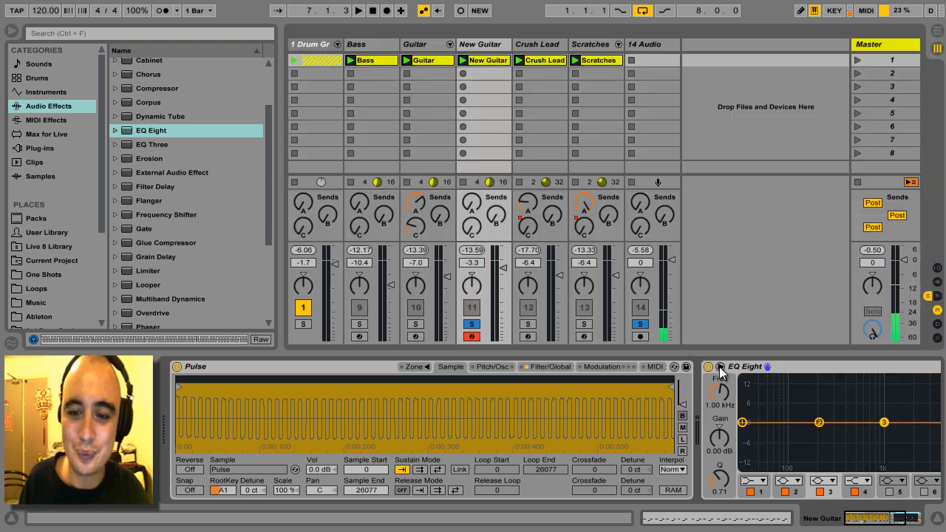
Set the Sampler's filter type to M24dB with a frequency of about 219 Hz and a resonance of about 1.39
click(546, 367)
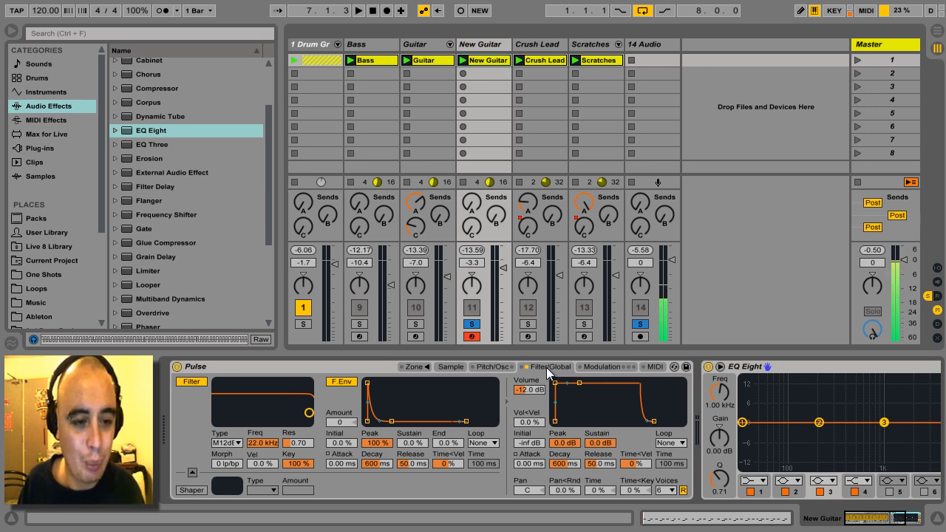
click(237, 442)
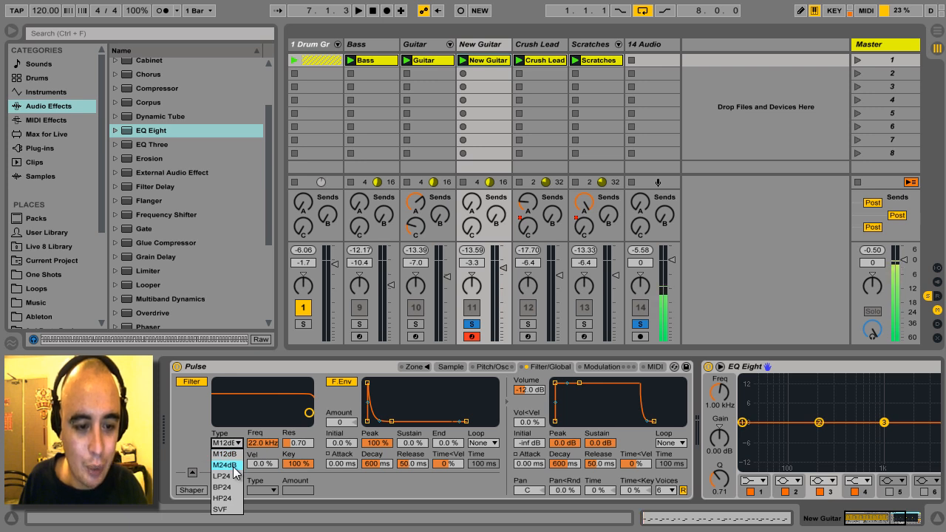
click(225, 465)
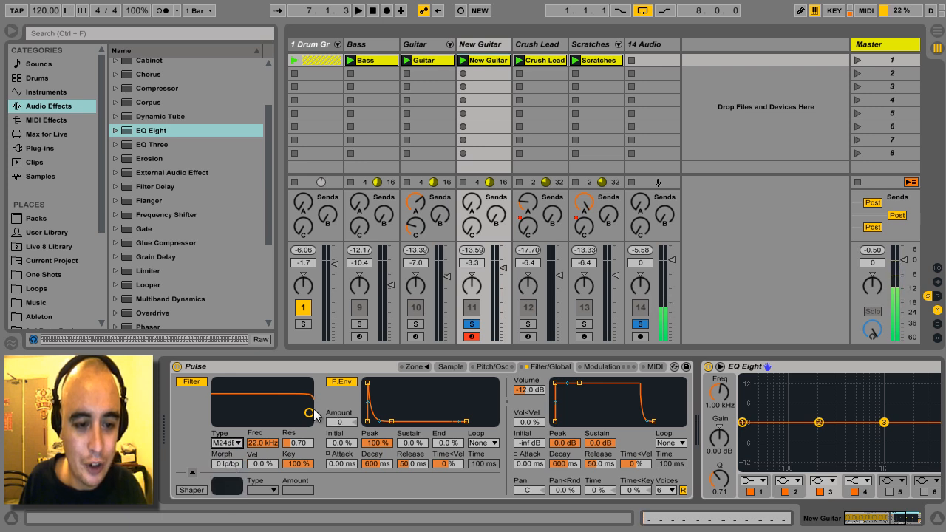
drag(312, 416, 245, 411)
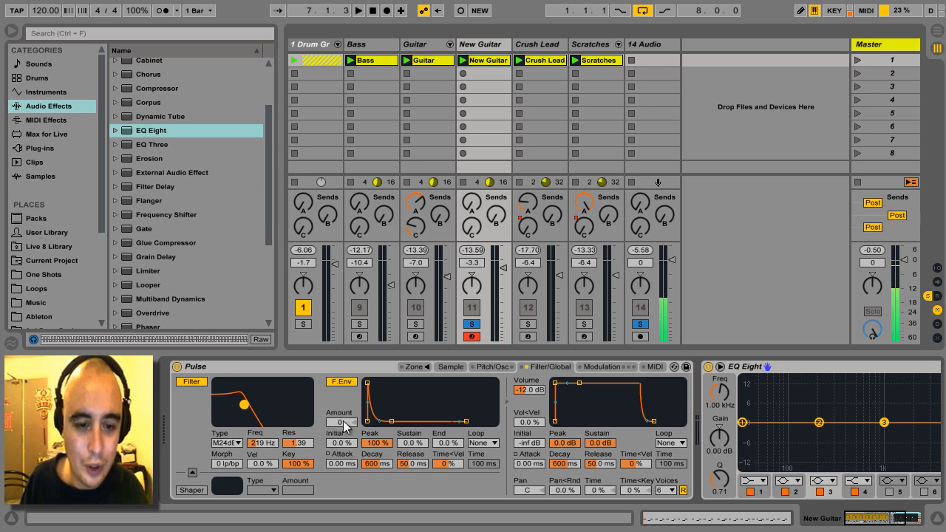
Shape the filter envelope with amount 72, attack 0.55 ms, peak 63%, decay 125 ms, sustain 27% and release 1.00 ms
drag(344, 428, 345, 427)
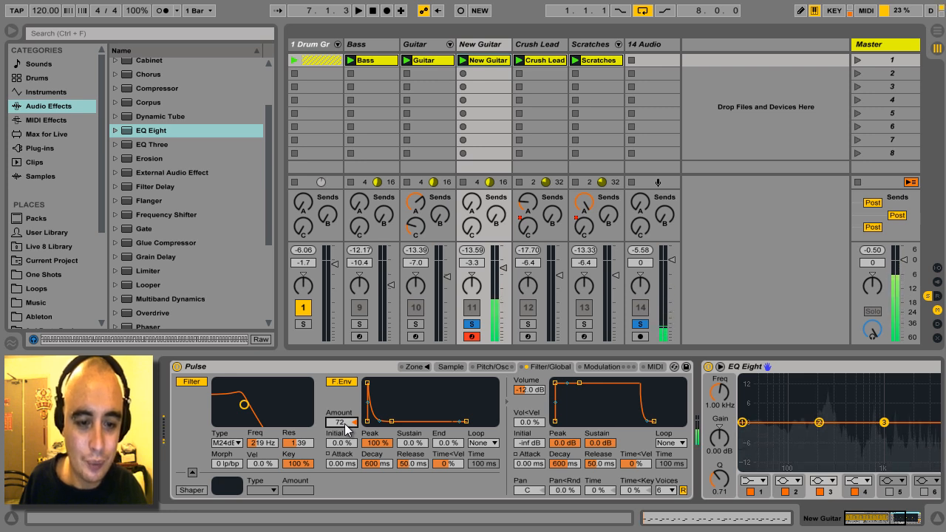
drag(368, 384, 374, 398)
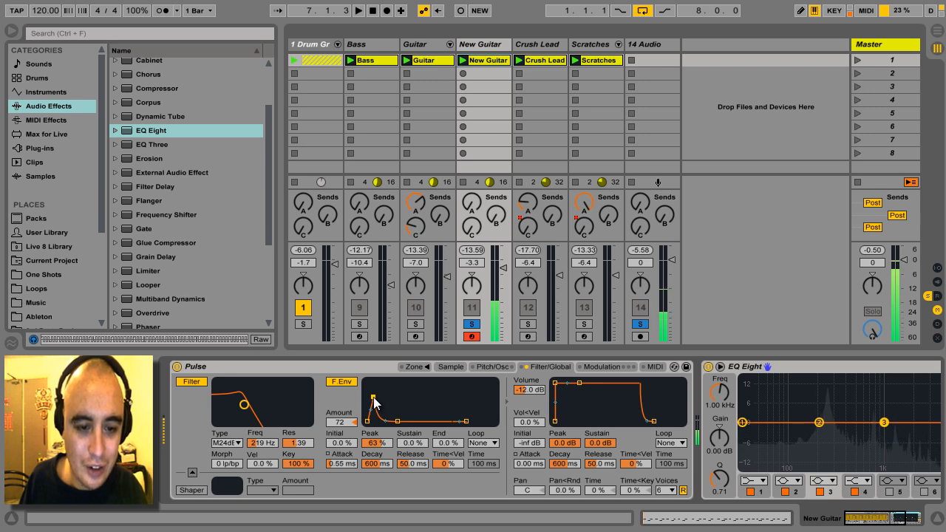
drag(397, 421, 383, 416)
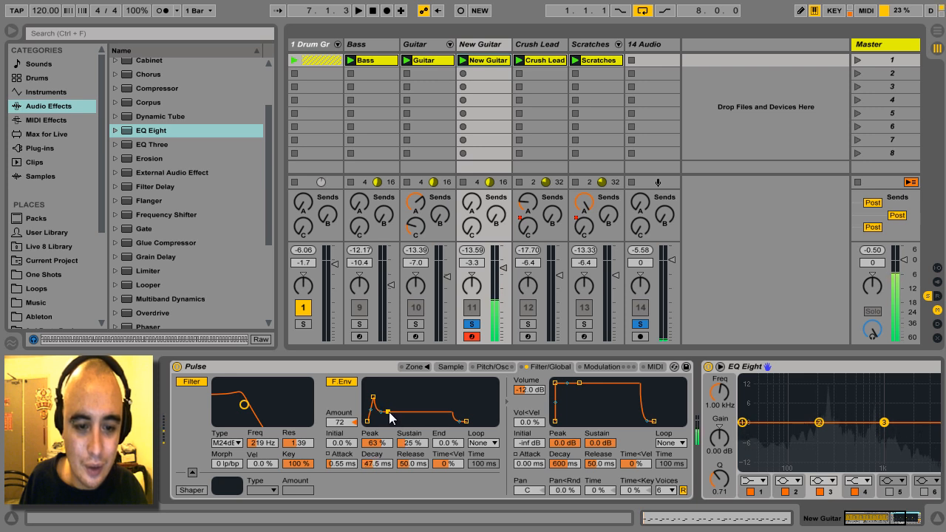
drag(392, 416, 386, 416)
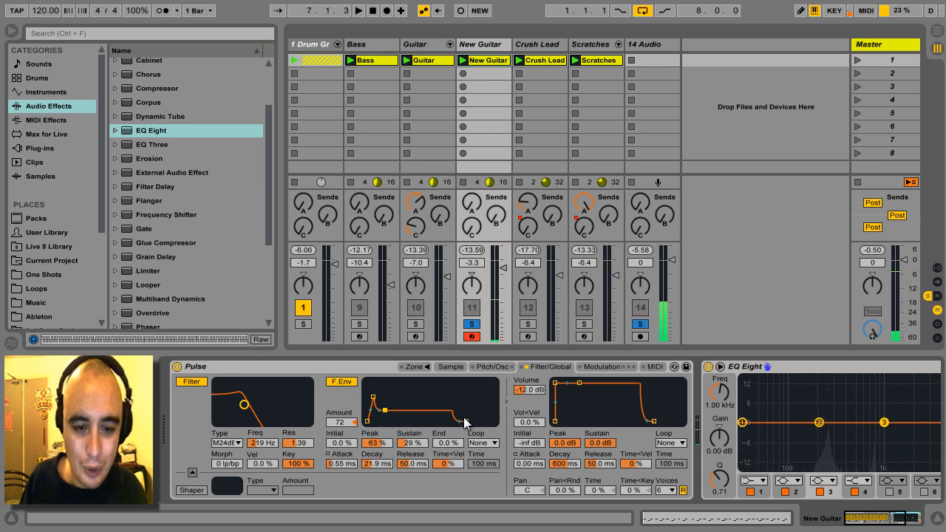
drag(465, 421, 451, 424)
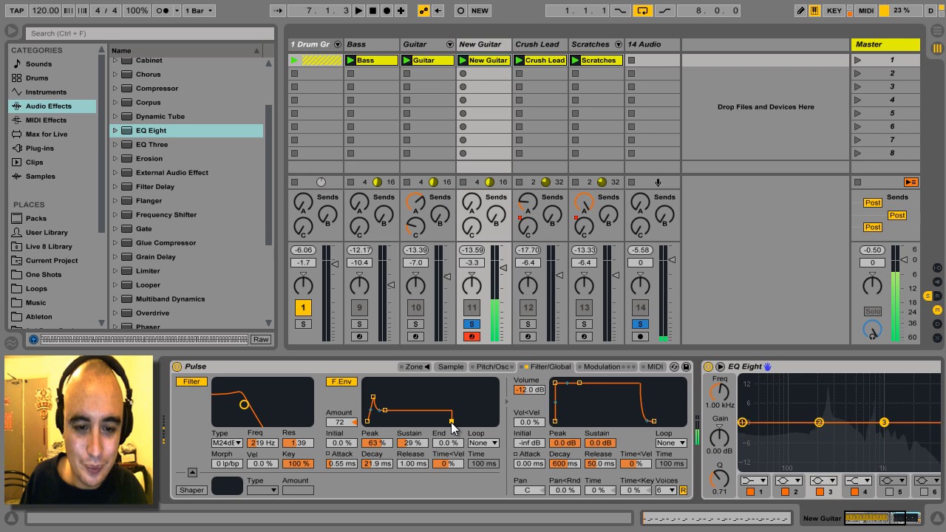
drag(385, 409, 385, 411)
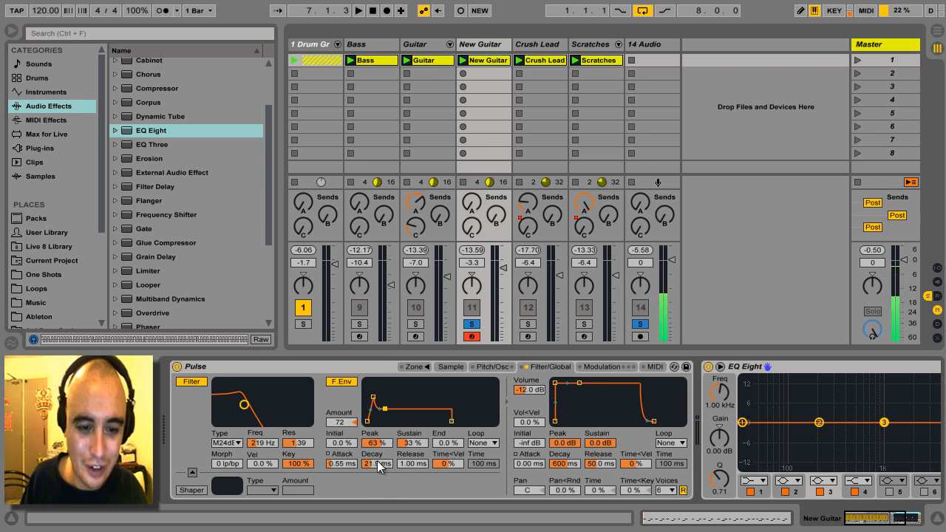
drag(384, 412, 393, 414)
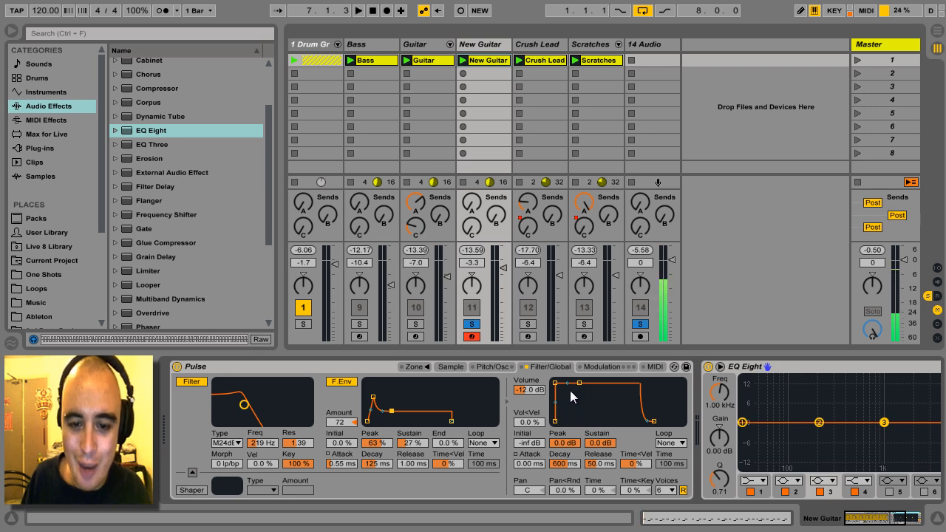
Set the Sampler's volume velocity sensitivity to 34%, and its volume envelope to sustain -22 dB with decay about 481 ms
drag(529, 423, 531, 423)
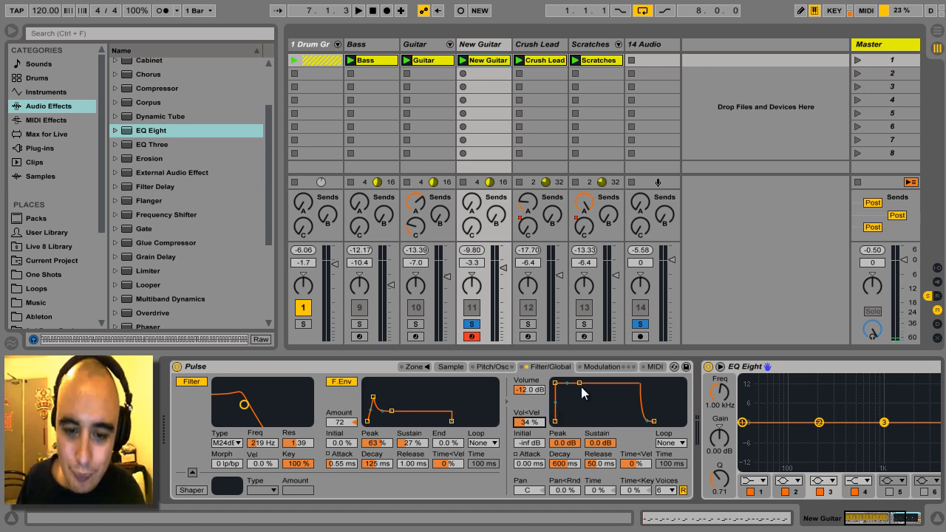
drag(581, 389, 580, 393)
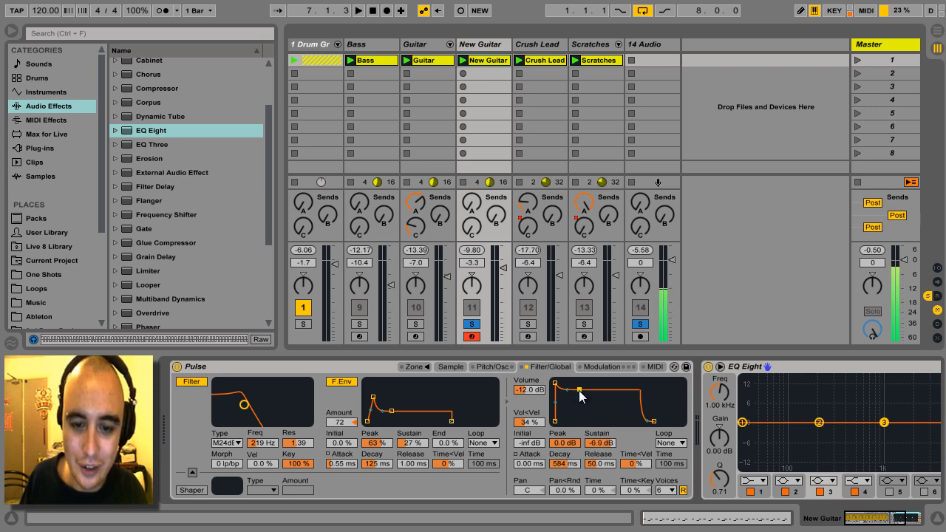
drag(580, 392, 580, 412)
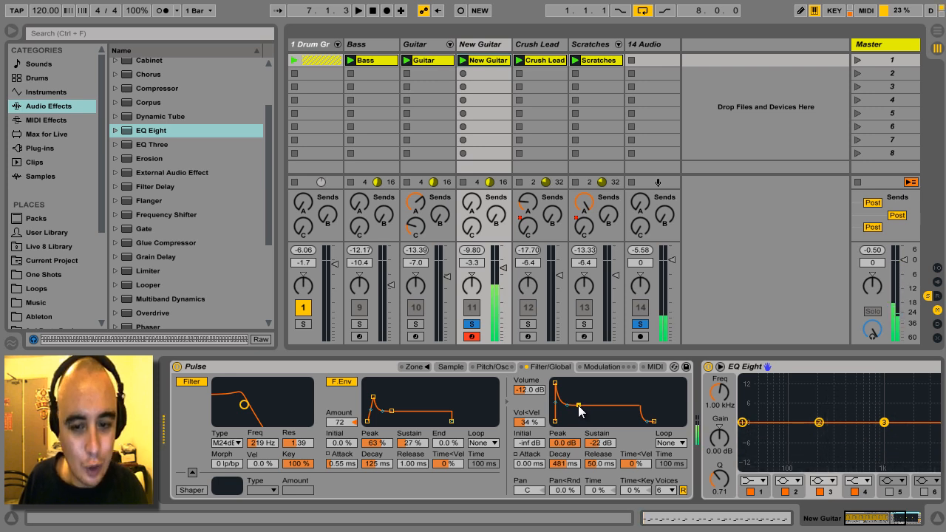
Group the Pulse Sampler into an Instrument Rack and show the rack's chain list
click(315, 367)
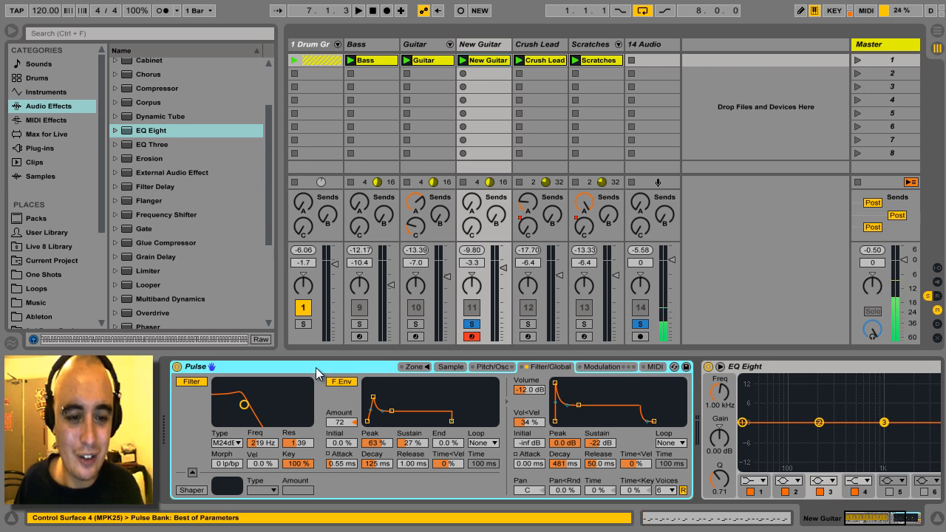
right_click(315, 367)
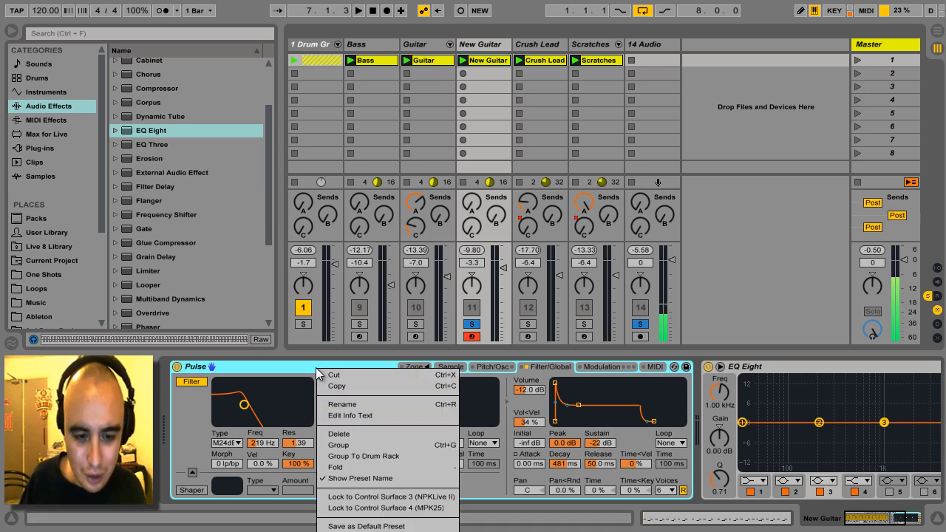
click(378, 445)
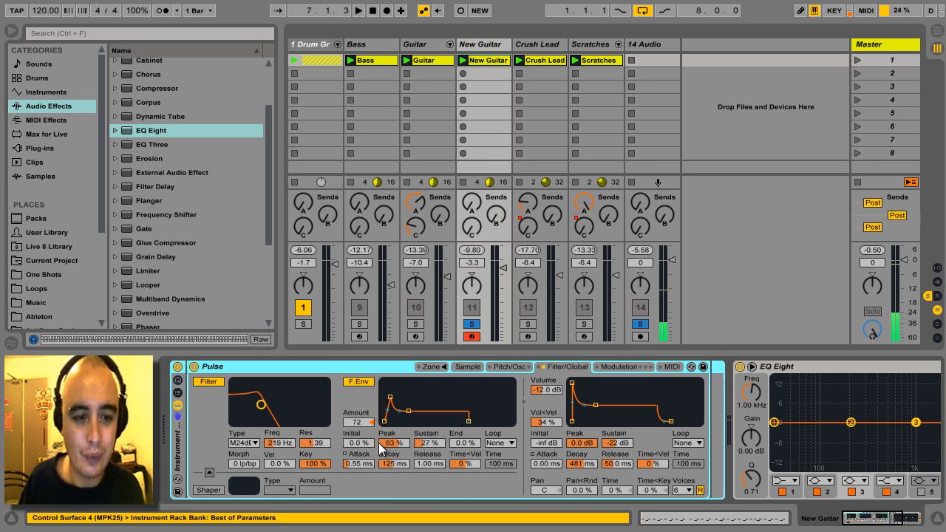
click(180, 397)
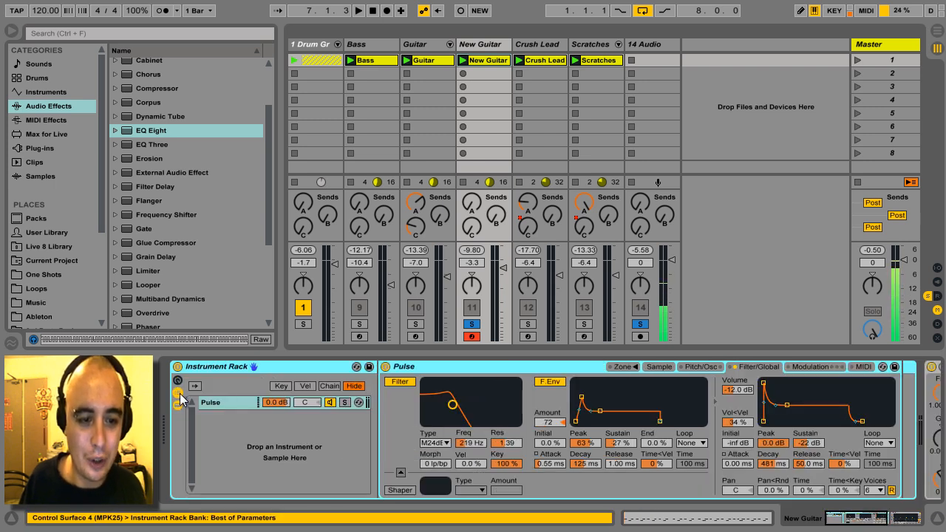
Set the Pulse chain's volume to -3.0 dB in the Instrument Rack
click(283, 406)
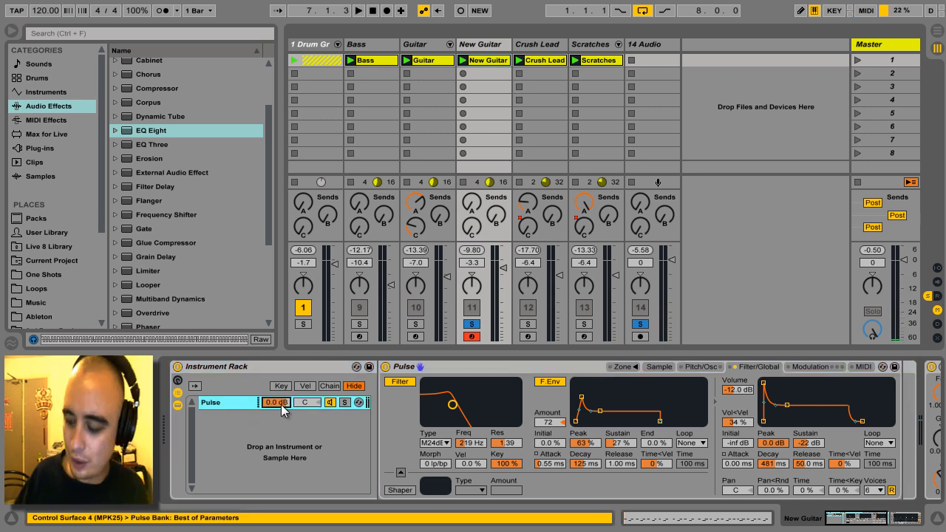
text(-)
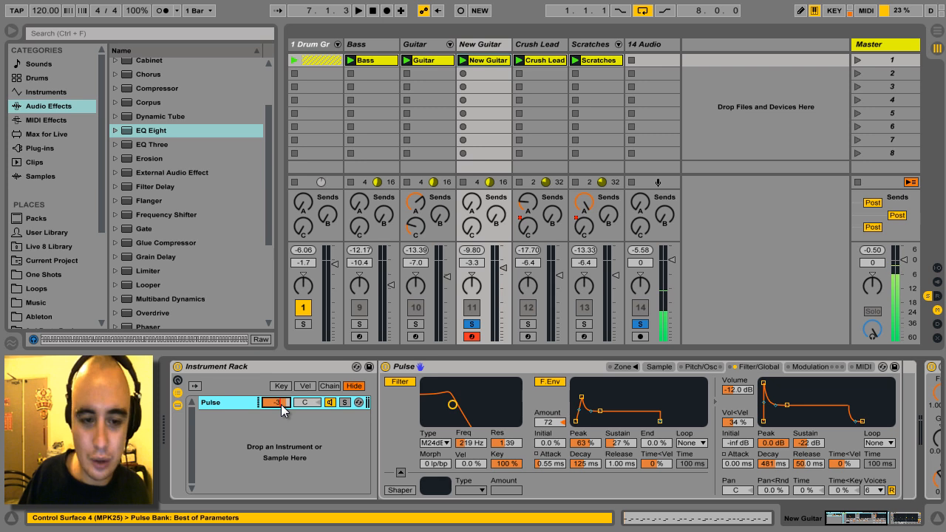
text(3)
key(Return)
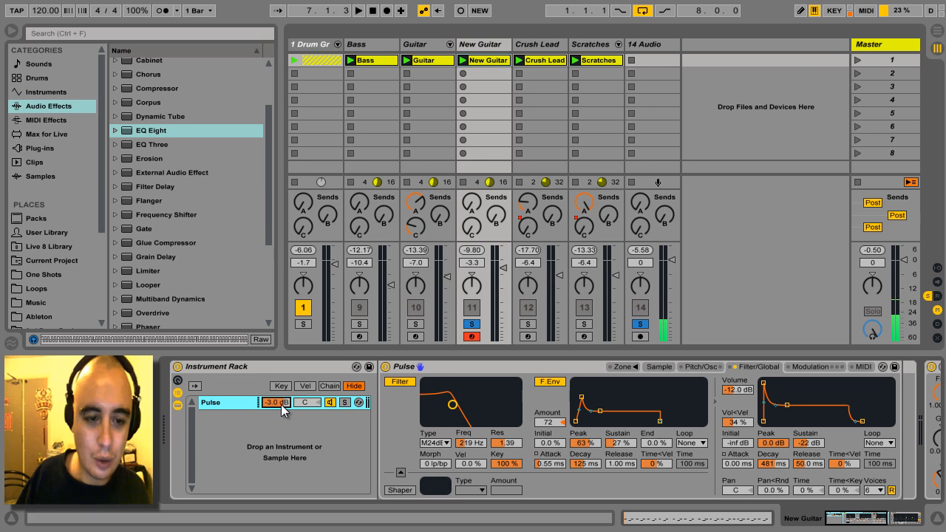
Duplicate the Pulse chain in the Instrument Rack and set the copy's Sampler detune to -16 ct
right_click(221, 403)
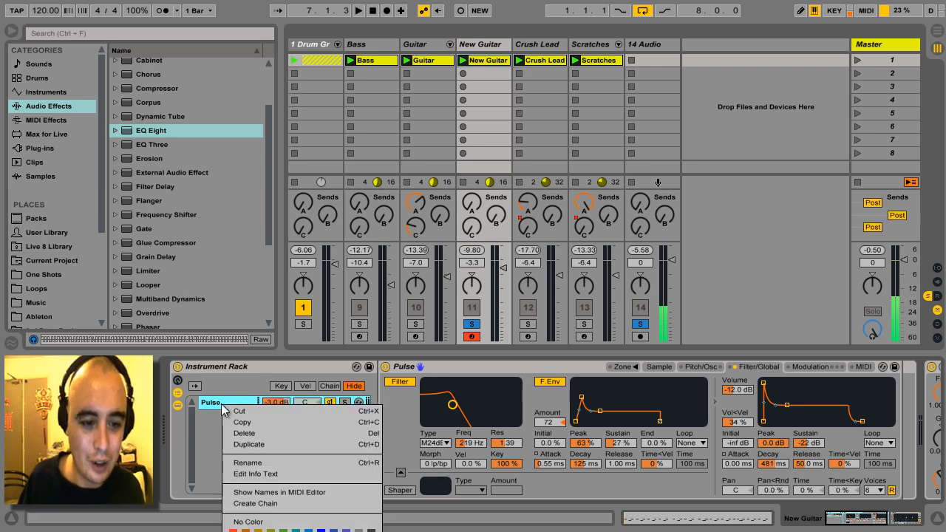
click(252, 444)
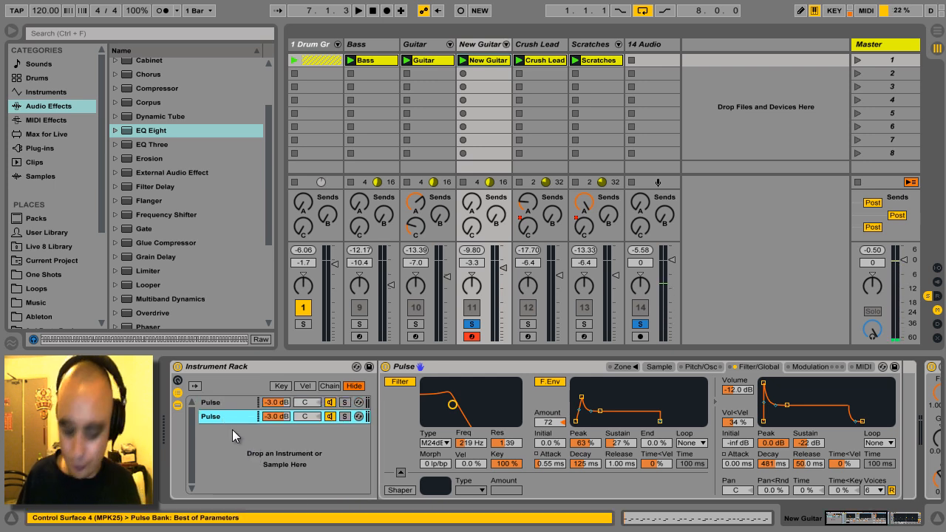
click(226, 400)
click(227, 415)
click(229, 402)
click(228, 418)
click(228, 404)
click(228, 416)
click(230, 403)
click(227, 416)
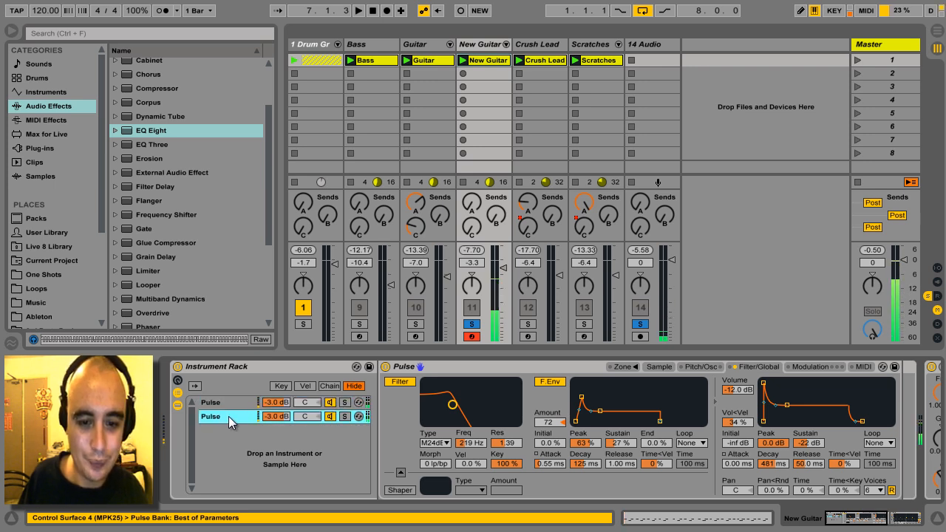
click(696, 368)
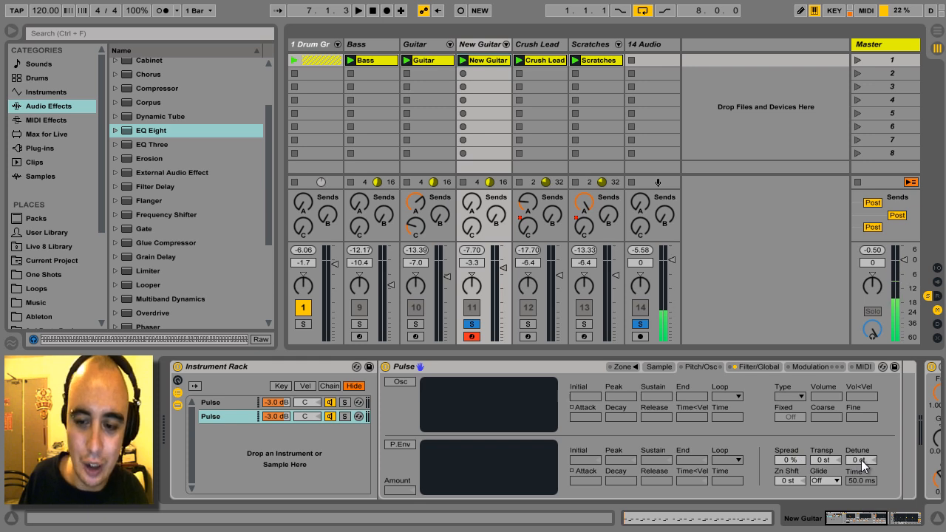
drag(860, 460, 861, 460)
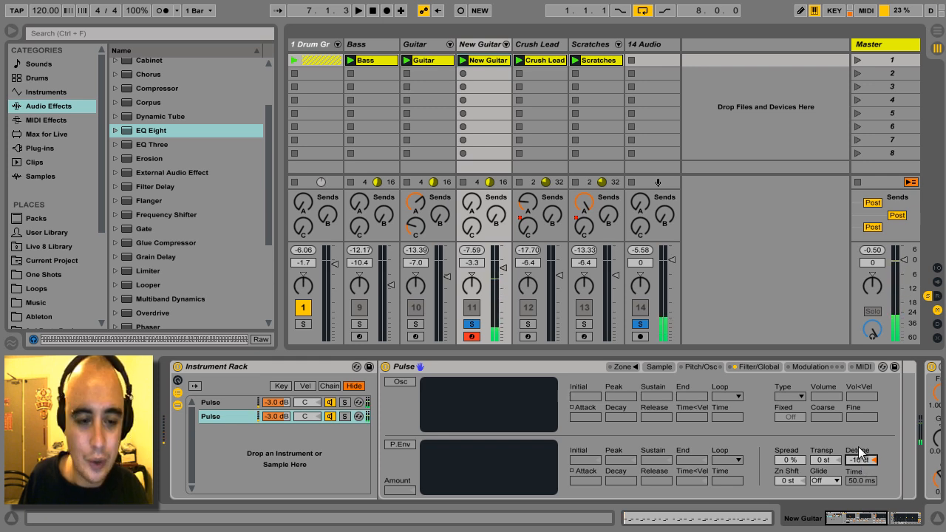
Duplicate the second Pulse chain and set the detune of the new third chain's Sampler to +14 ct
right_click(219, 416)
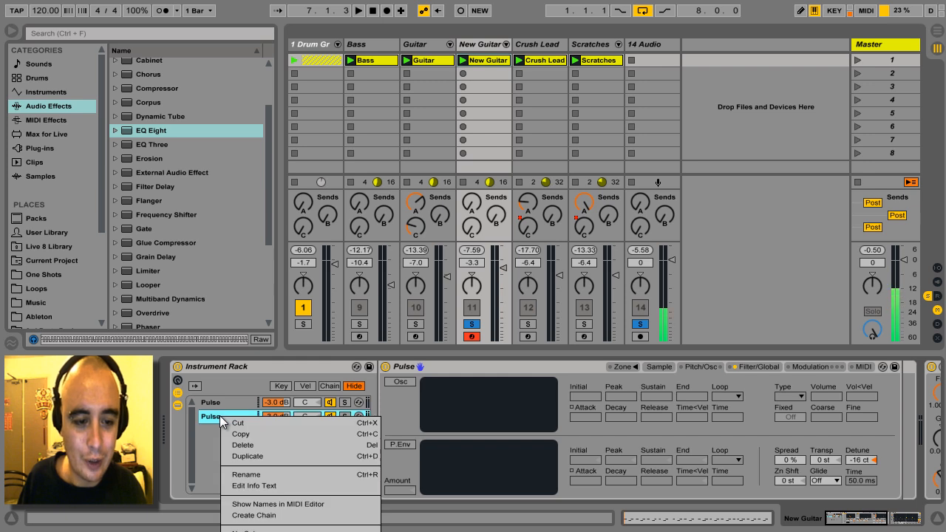
click(273, 455)
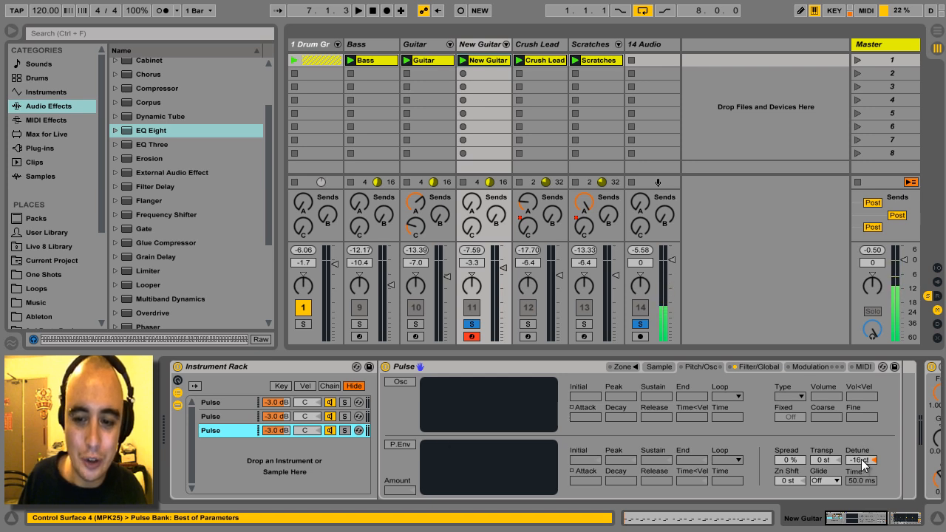
drag(863, 464, 863, 464)
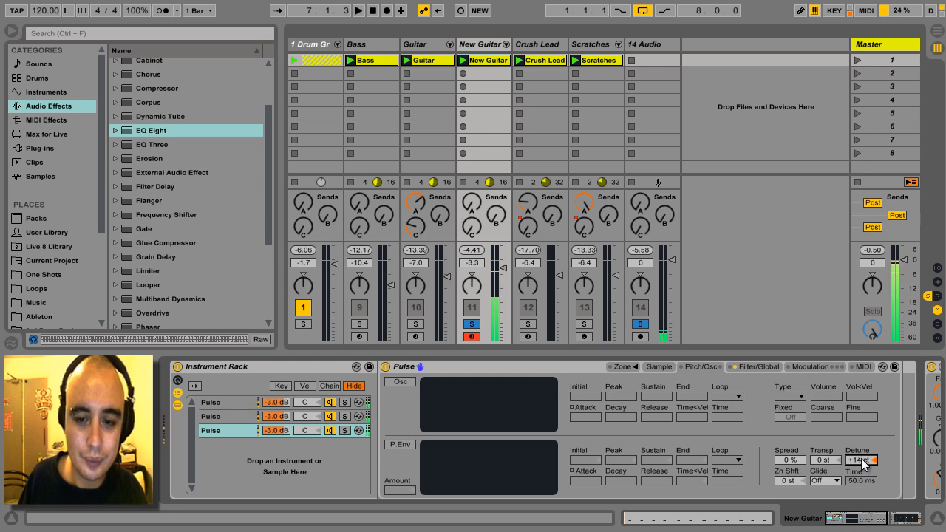
Set the third chain's filter to about 593 Hz with resonance 1.68, and its chain volume to -17.0 dB
click(753, 367)
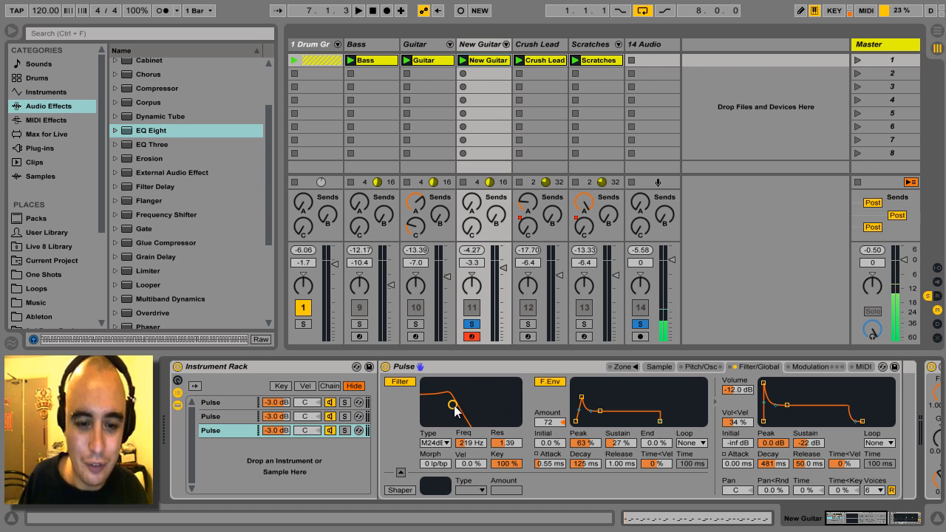
drag(454, 409, 469, 406)
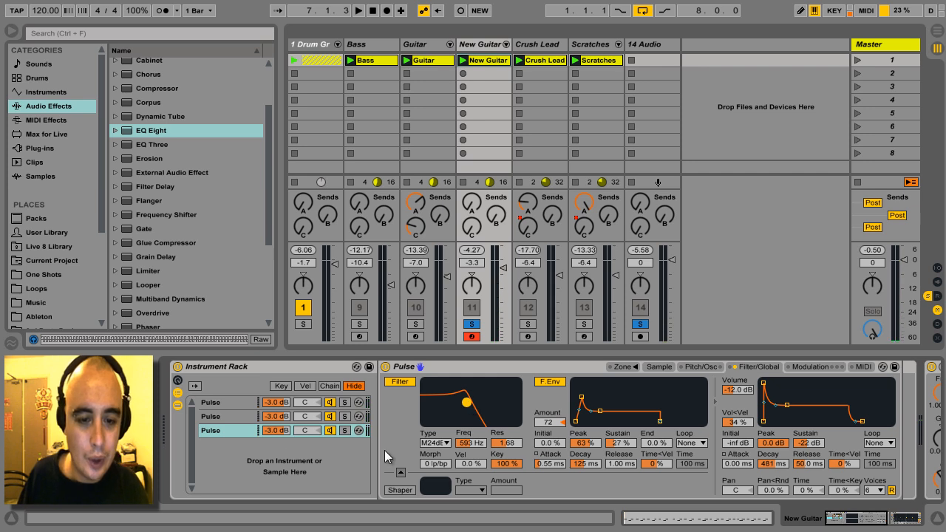
drag(276, 430, 277, 434)
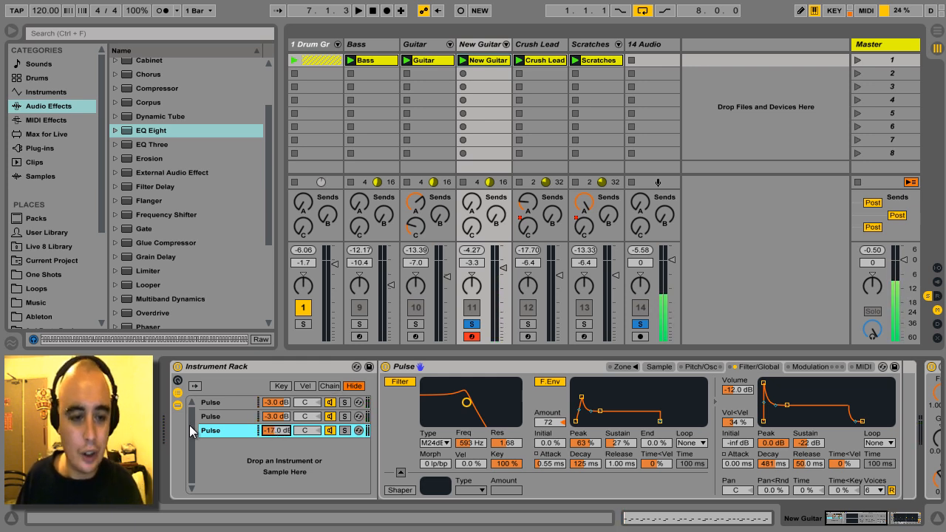
Hide the rack's devices and add a Redux between the rack and EQ Eight, with Bit Reduction on and set to 13
click(179, 405)
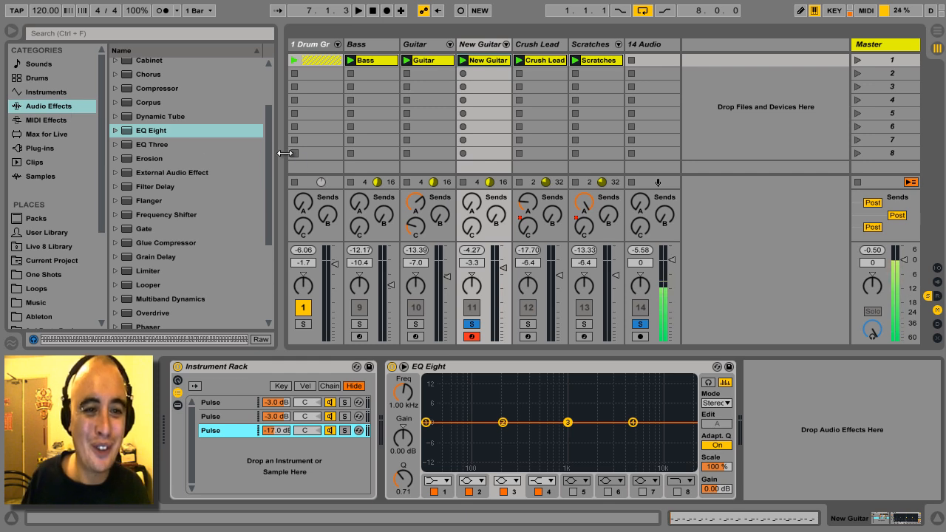
drag(268, 157, 271, 209)
drag(144, 216, 399, 421)
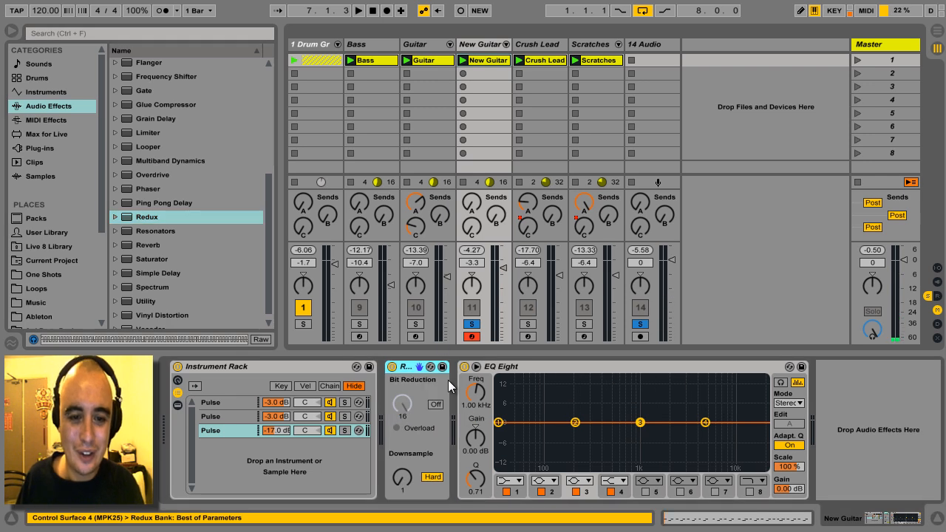
click(434, 404)
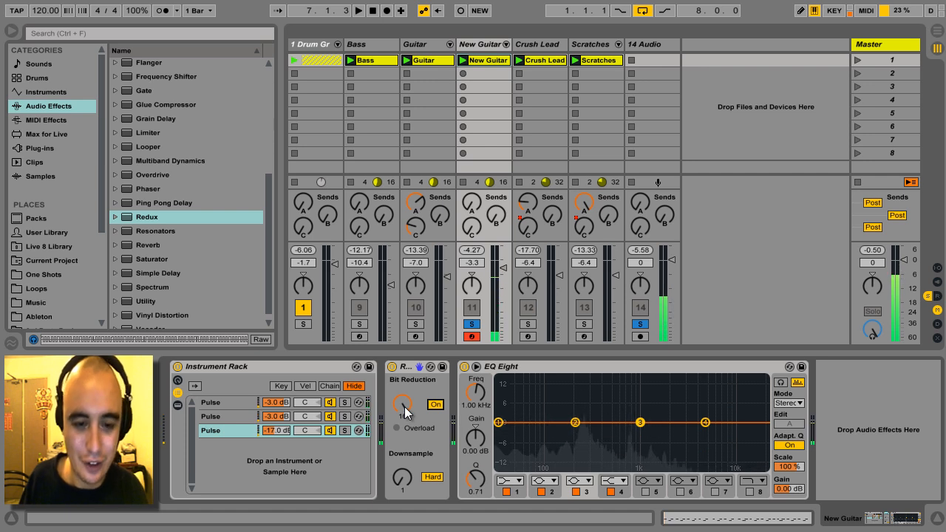
click(404, 407)
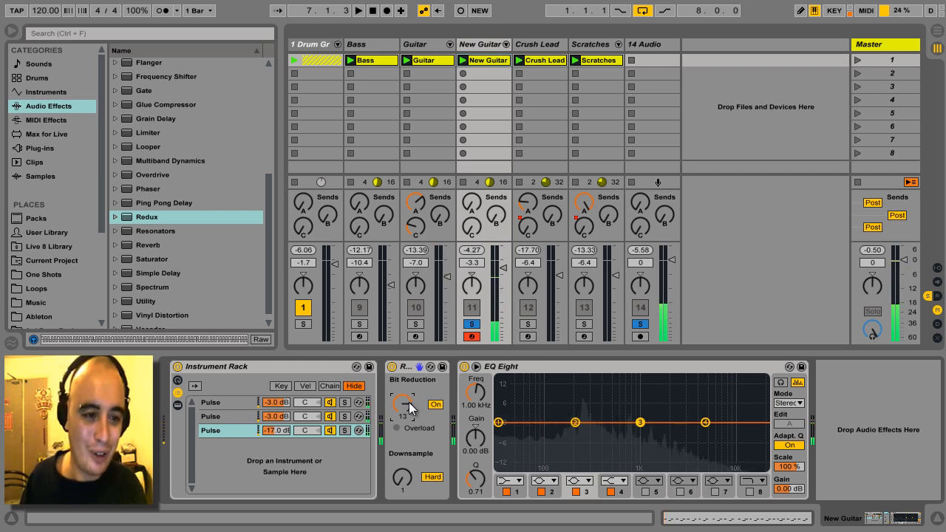
Add the Cabinet preset Sit in the Mix.adv between Redux and EQ Eight
drag(271, 229, 260, 124)
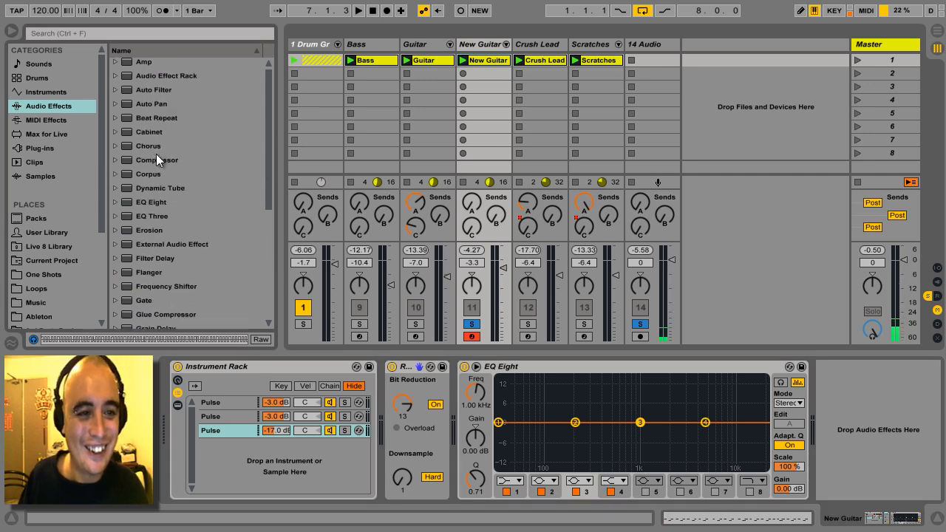
click(115, 131)
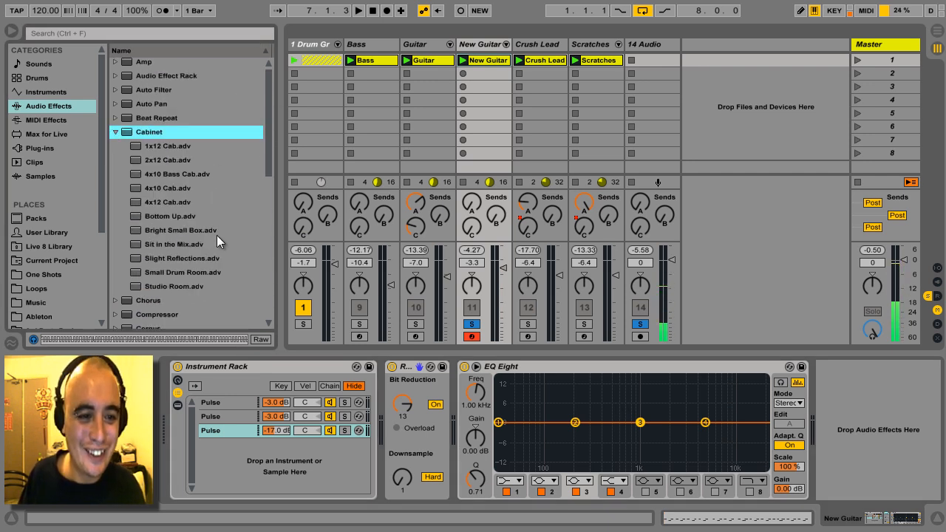
drag(166, 246, 446, 420)
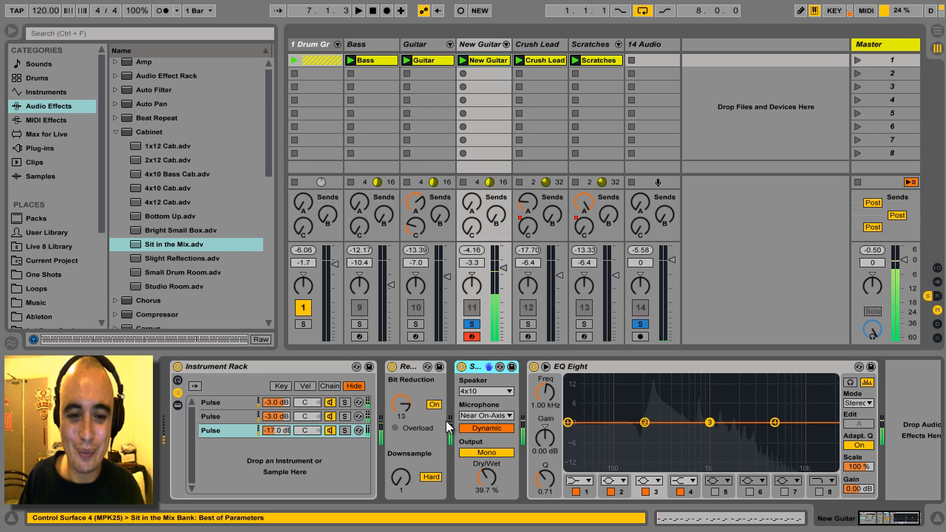
Add the Saturator preset A Bit Warmer.adv between the Cabinet and EQ Eight, and set its curve to Analog Clip
click(116, 132)
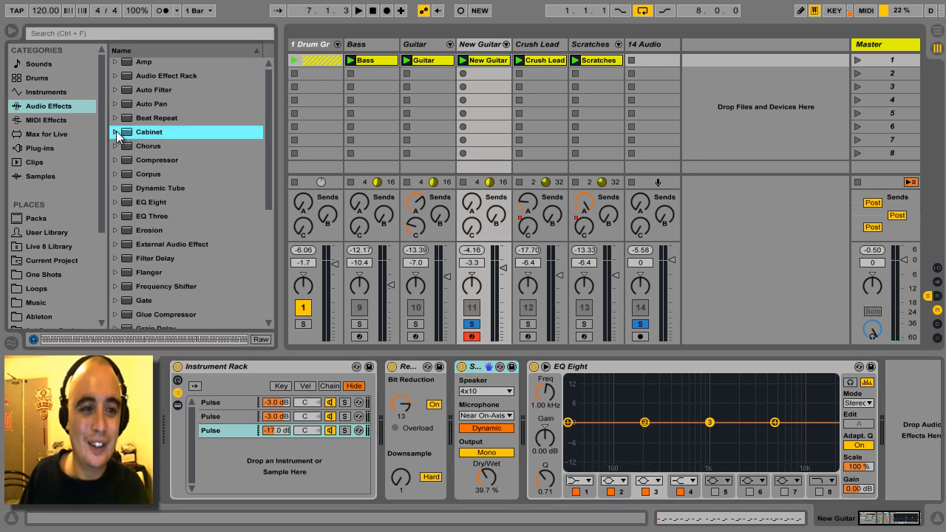
drag(270, 116, 274, 240)
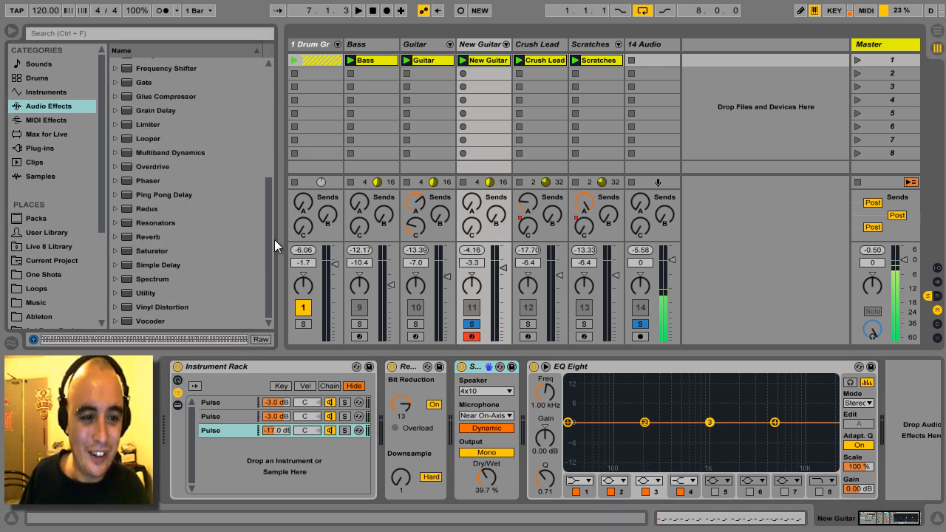
click(116, 251)
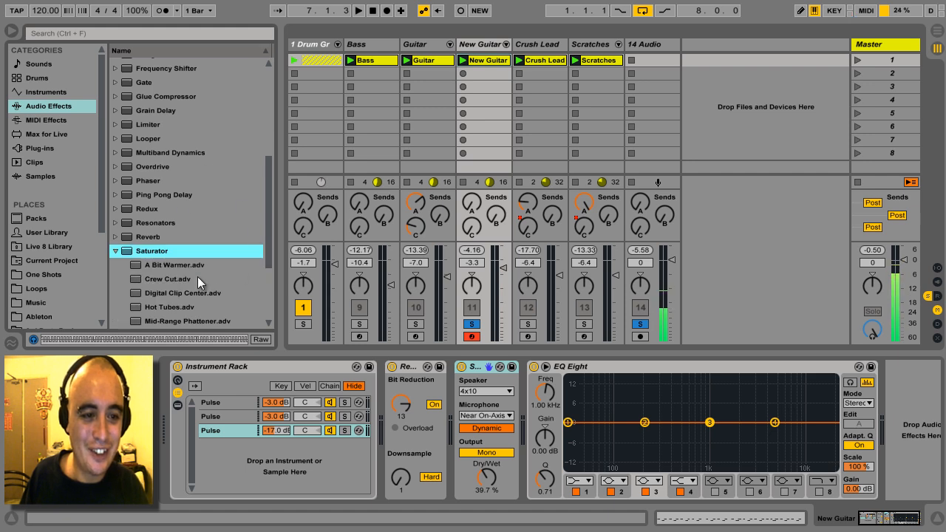
drag(163, 266, 522, 421)
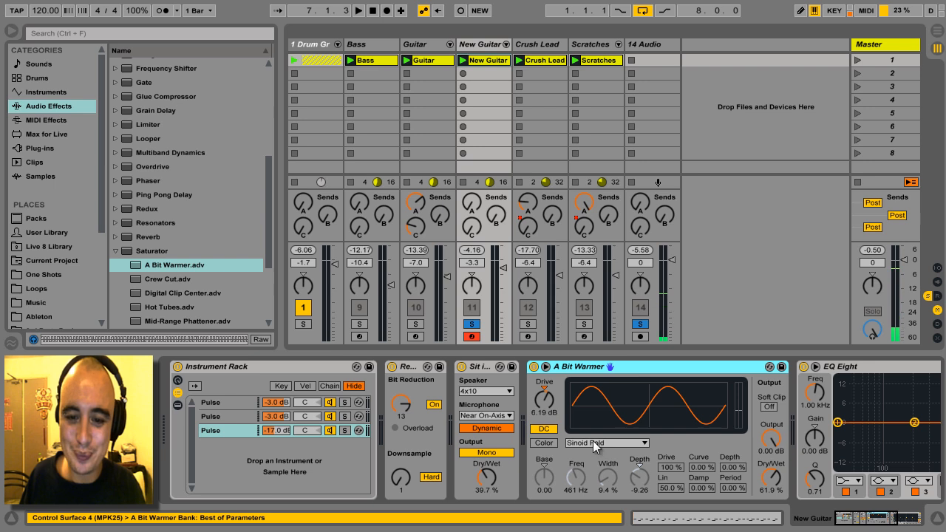
click(643, 443)
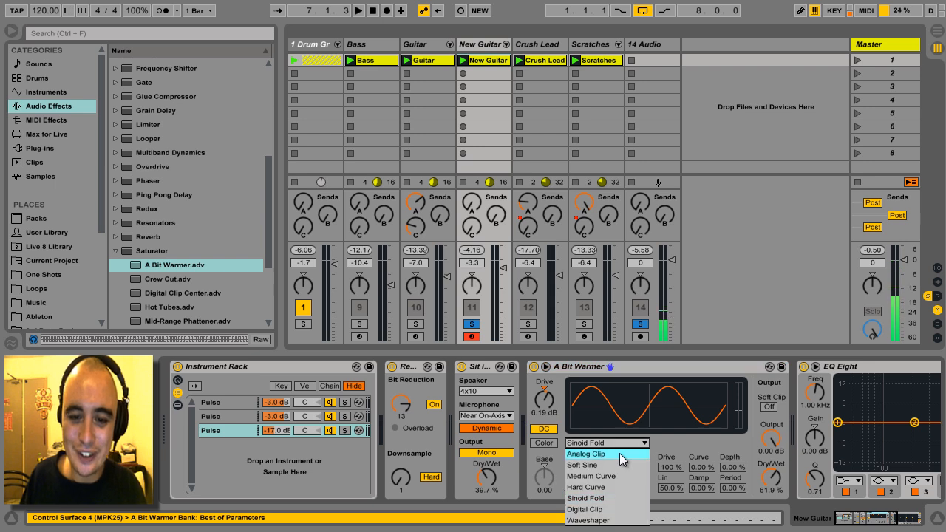
click(619, 453)
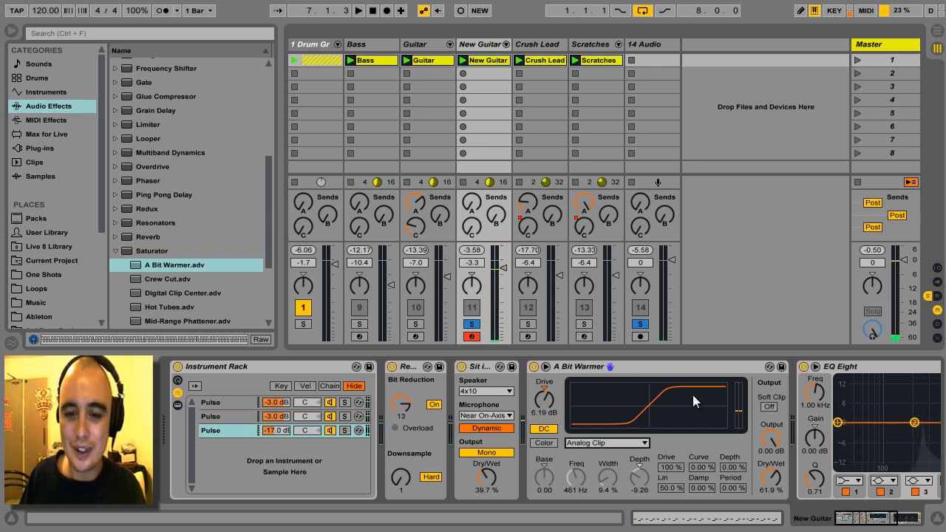
drag(270, 209, 262, 127)
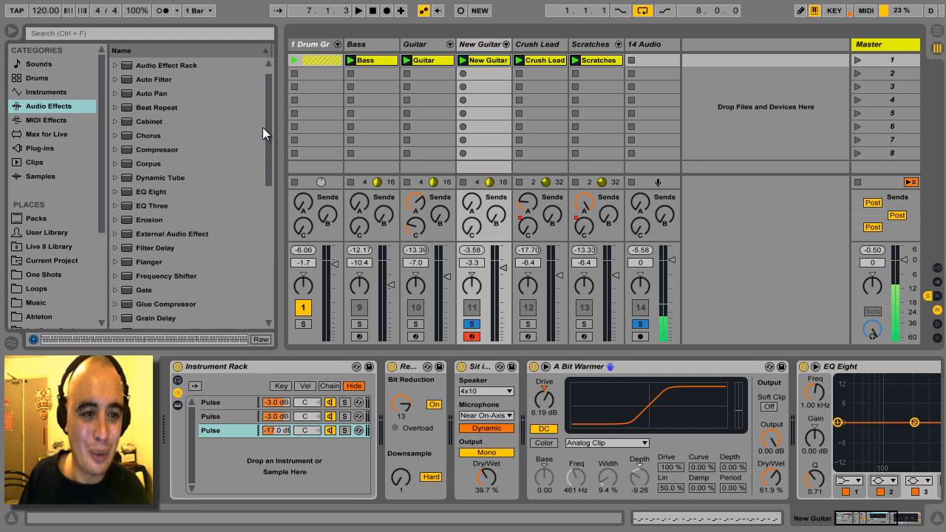
Add a Dynamic Tube between the Saturator and EQ Eight, with Drive 6.43 dB, Tone 0.63, Bias 66 % and Envelope 57 %
click(153, 178)
drag(577, 340, 784, 420)
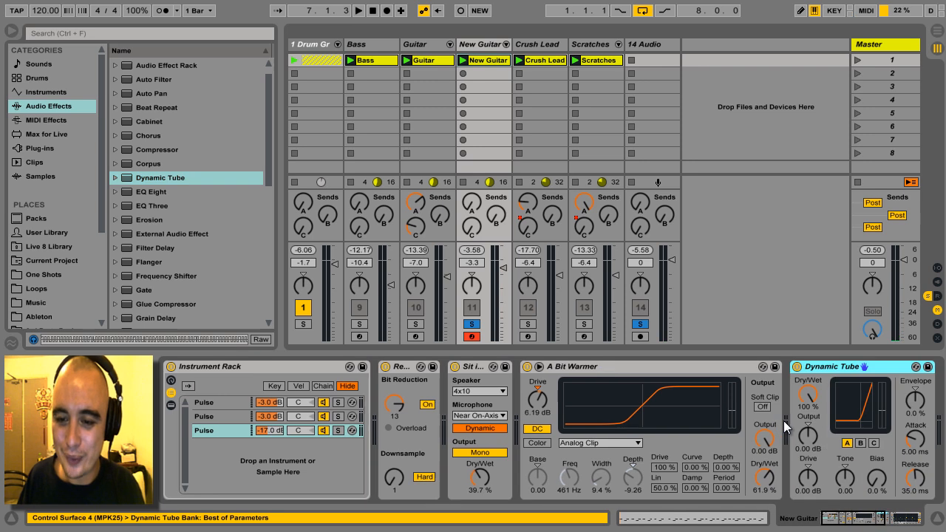
drag(850, 517, 875, 519)
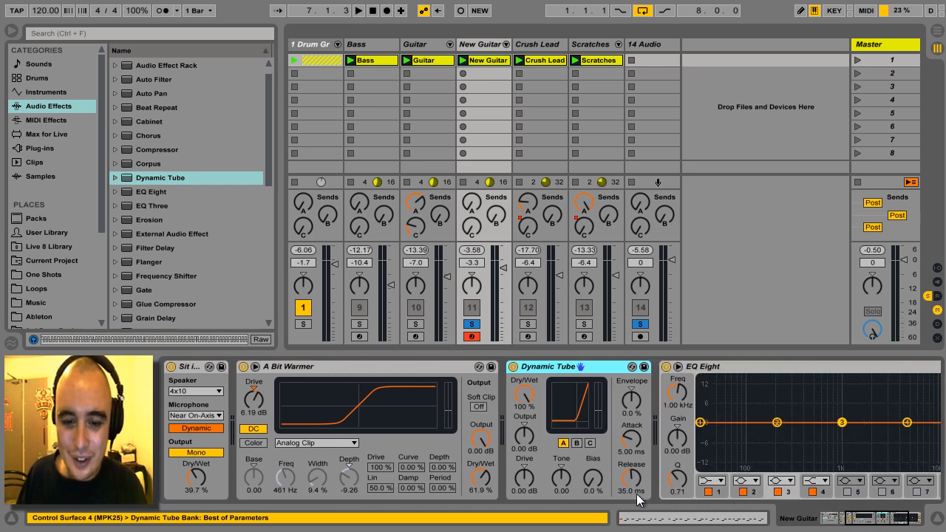
drag(527, 491, 561, 478)
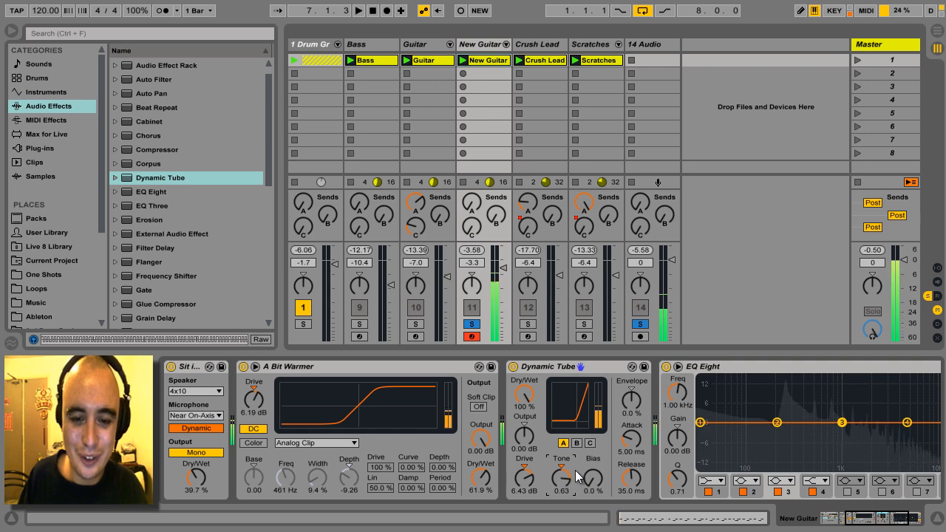
drag(597, 484, 597, 482)
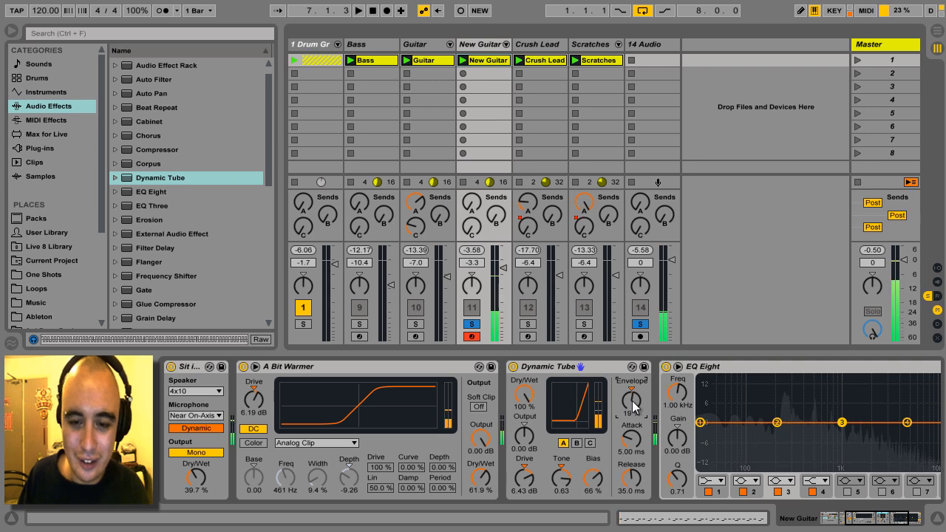
scroll(633, 405, down, 5)
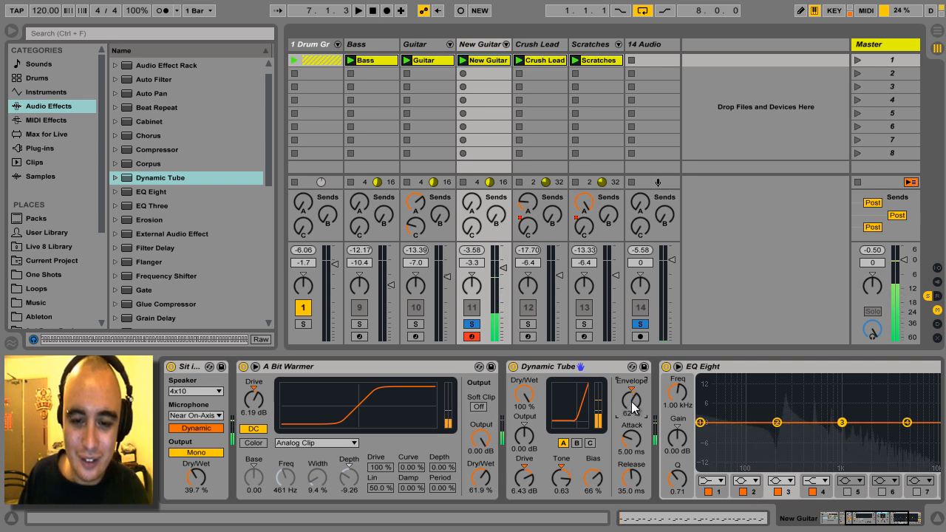
scroll(632, 405, up, 3)
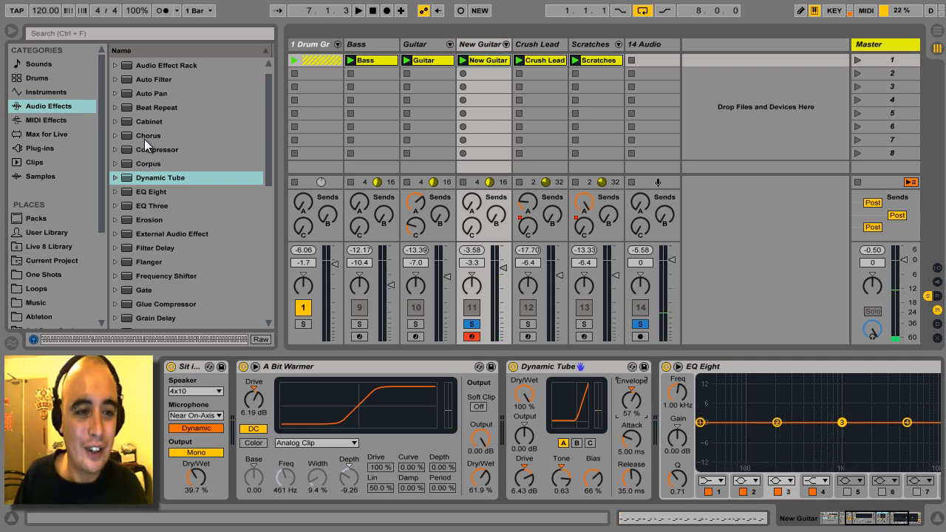
Add a Chorus between Dynamic Tube and EQ Eight, with modulation Amount 1.28 ms, Rate 0.71 Hz and Dry/Wet 64 %
drag(139, 135, 650, 407)
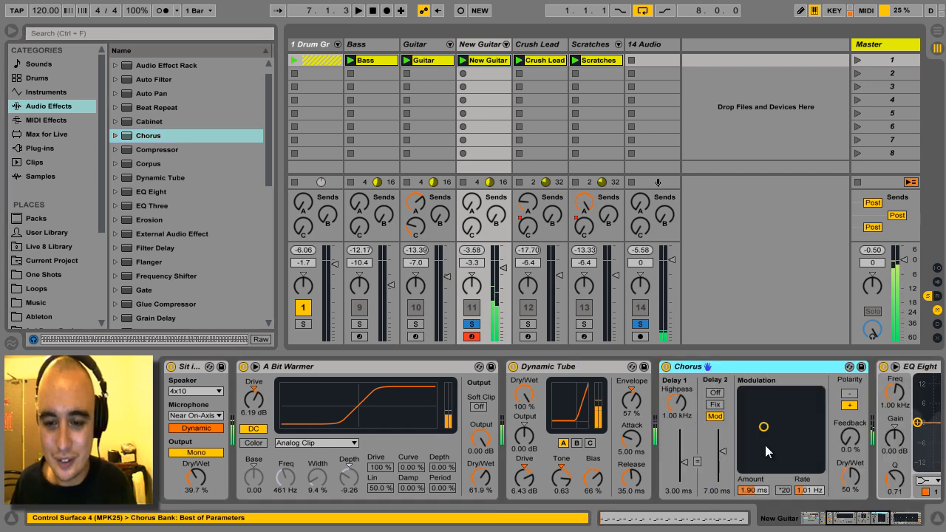
mouse_move(763, 427)
mouse_down()
mouse_move(768, 402)
mouse_move(769, 436)
mouse_up()
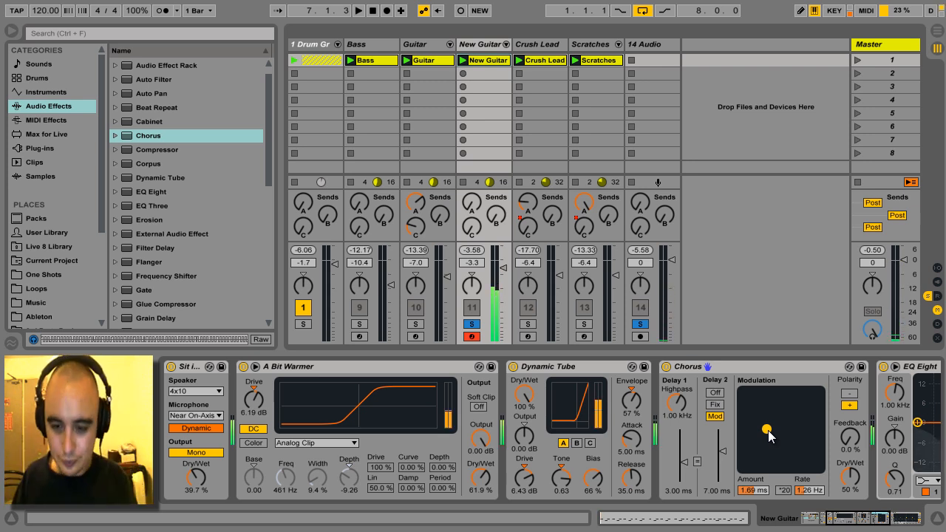
mouse_move(768, 436)
mouse_down()
mouse_move(747, 452)
mouse_move(774, 415)
mouse_move(816, 409)
mouse_move(796, 406)
mouse_move(760, 452)
mouse_move(767, 422)
mouse_move(761, 447)
mouse_move(753, 436)
mouse_move(762, 446)
mouse_move(760, 436)
mouse_up()
mouse_move(850, 480)
mouse_down()
mouse_move(853, 473)
mouse_move(855, 486)
mouse_up()
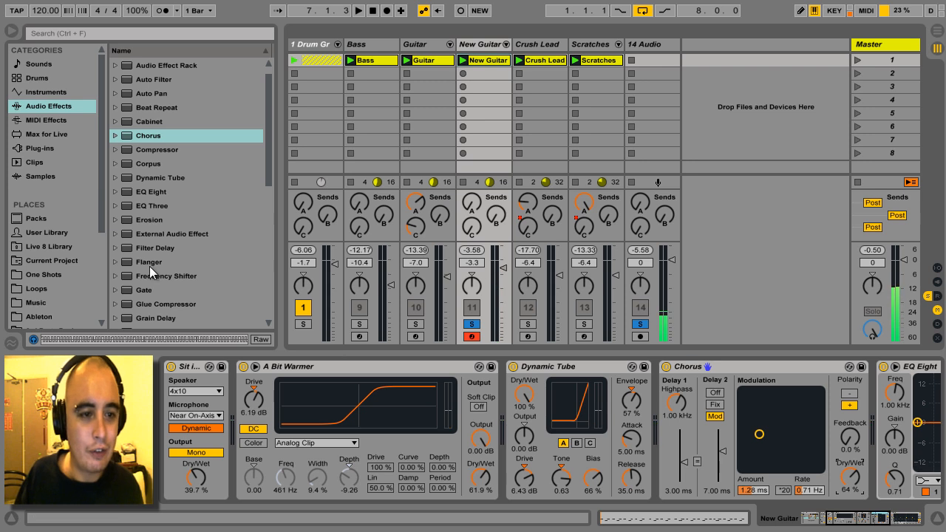
Add a Flanger between the Chorus and EQ Eight, with Delay Time 0.40 ms, Feedback 0.62 and Dry/Wet 69 %
drag(146, 263, 866, 442)
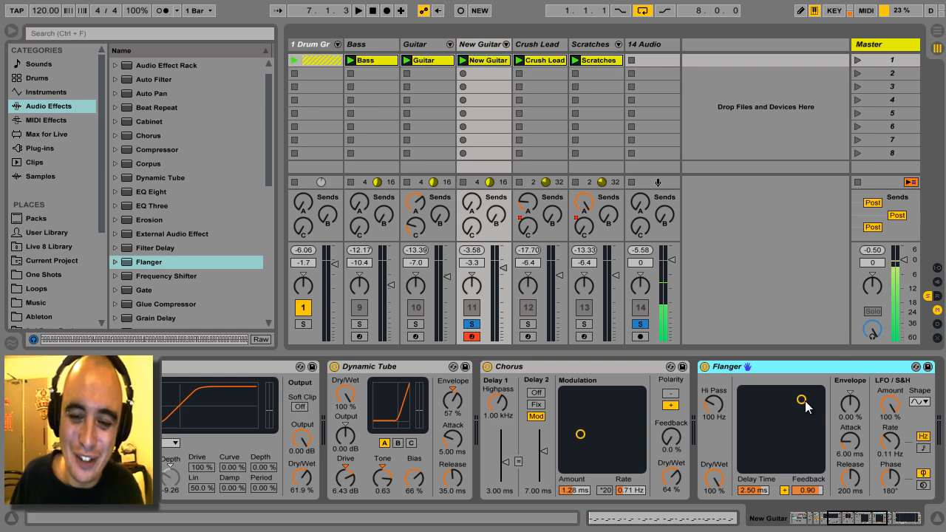
drag(804, 403, 767, 426)
drag(714, 478, 717, 486)
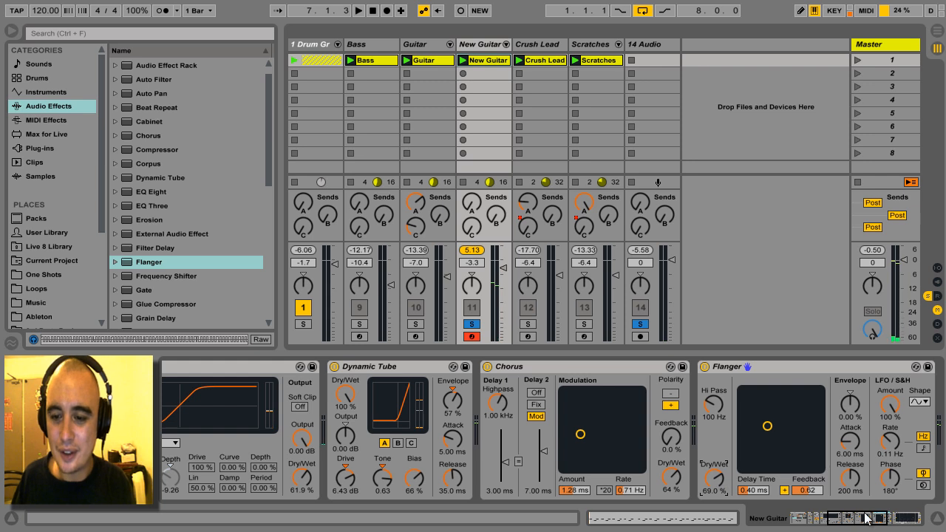
Switch EQ Eight to M/S mode and shape the mid signal with a band 1 low cut at 295 Hz and band 3 at 2.04 kHz, -5.08 dB
drag(861, 517, 923, 526)
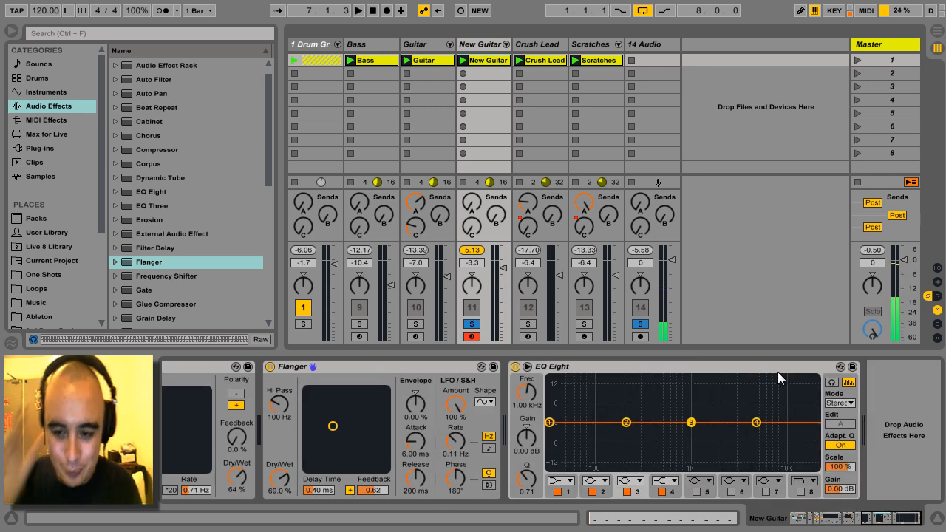
click(850, 403)
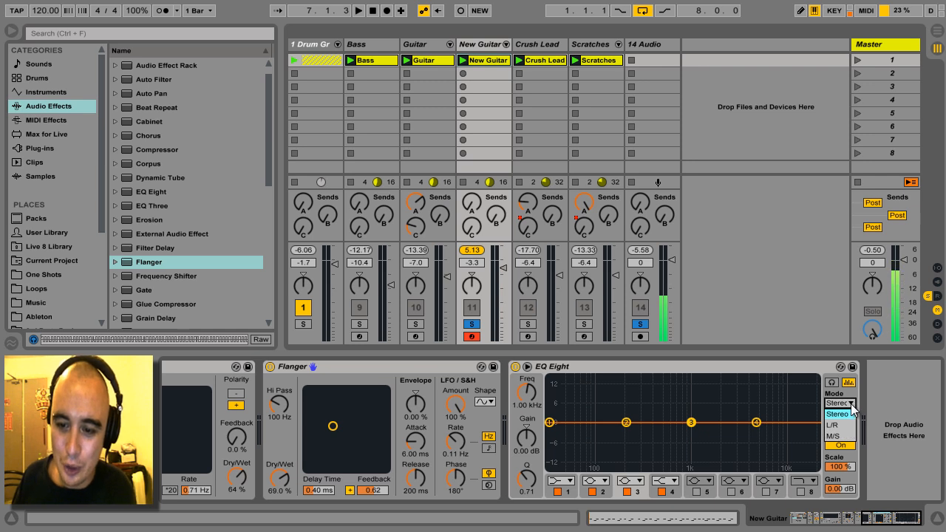
click(848, 436)
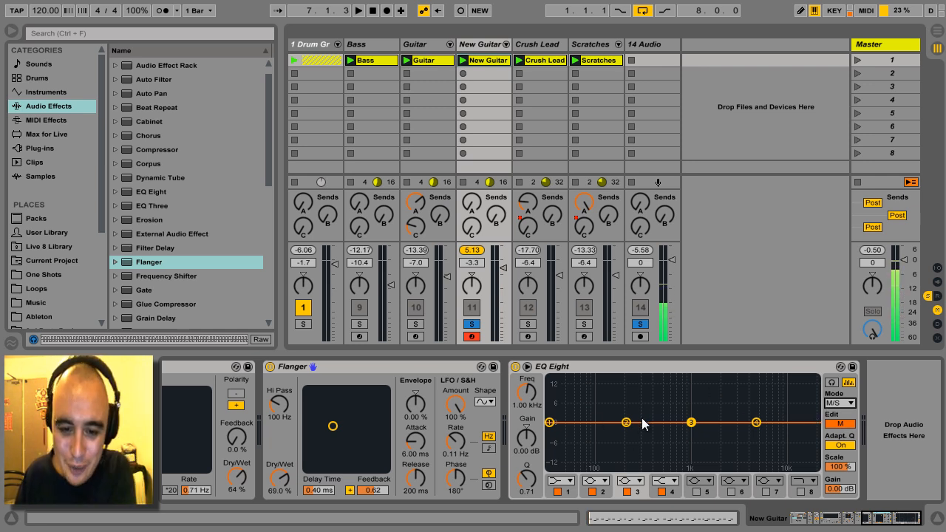
click(567, 484)
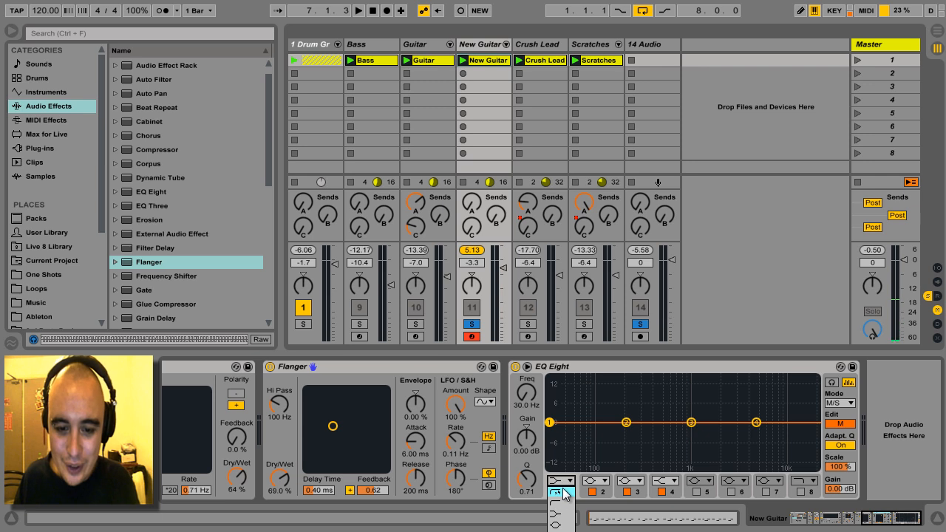
click(560, 505)
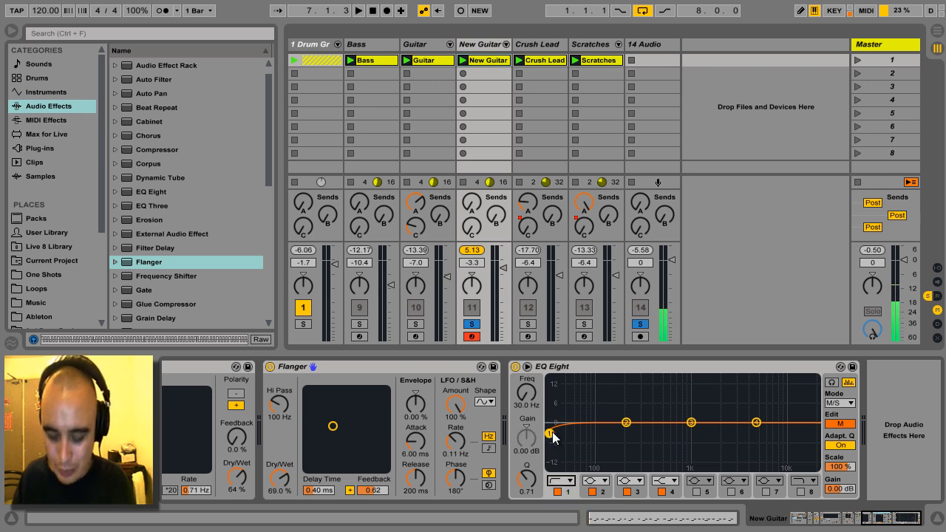
drag(549, 433, 642, 433)
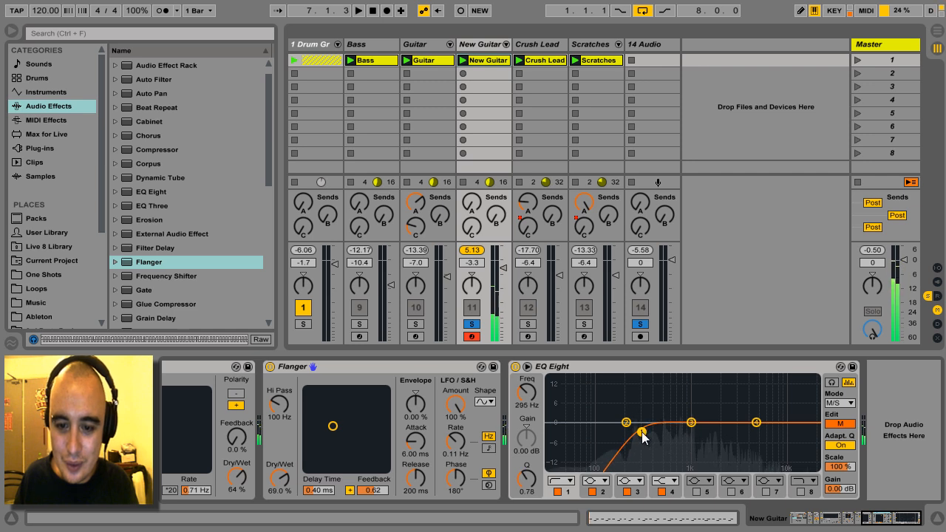
drag(708, 422, 725, 439)
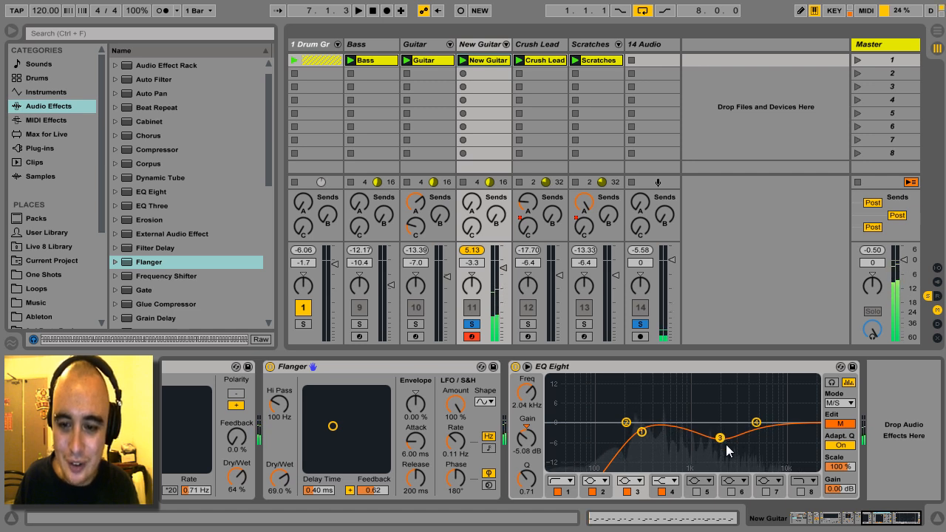
Shape EQ Eight's side signal with a band 1 low cut at 208 Hz and band 5 at 2.01 kHz, 6.82 dB and Q 0.46
click(840, 424)
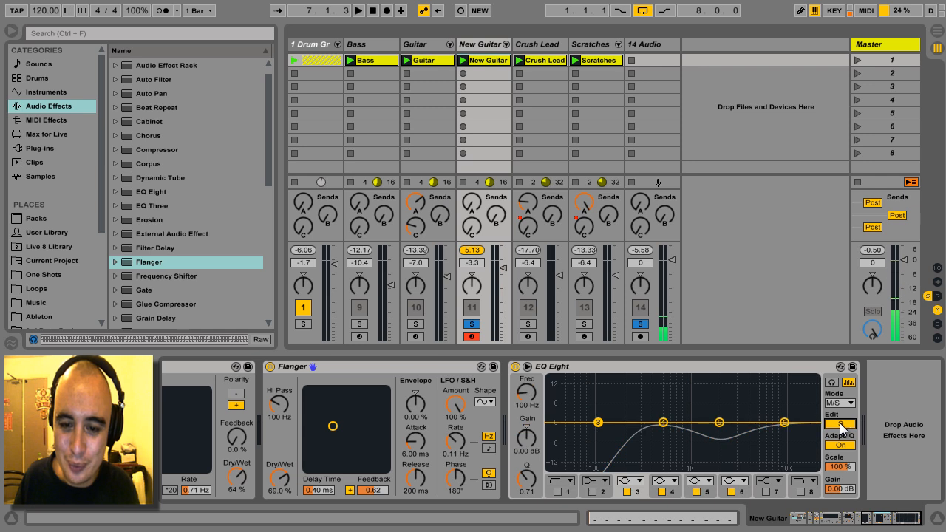
click(557, 491)
drag(560, 433, 632, 438)
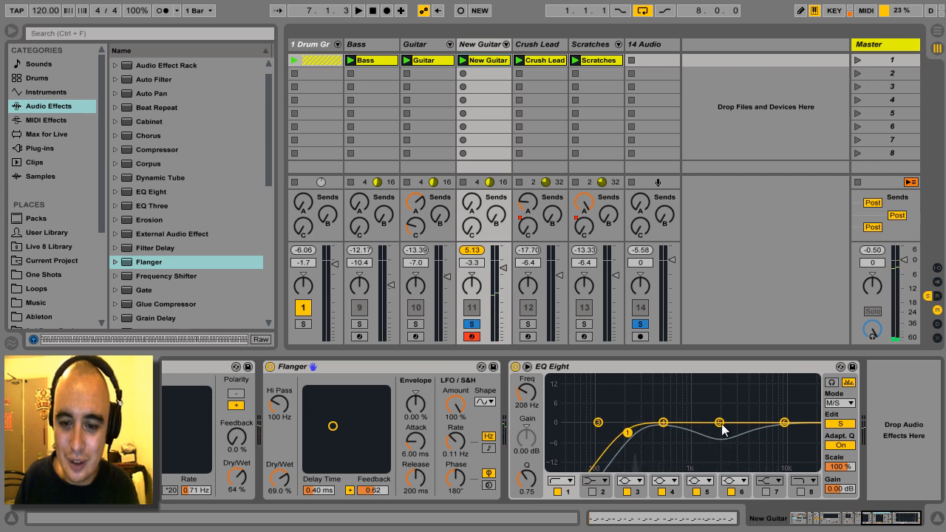
drag(718, 421, 719, 402)
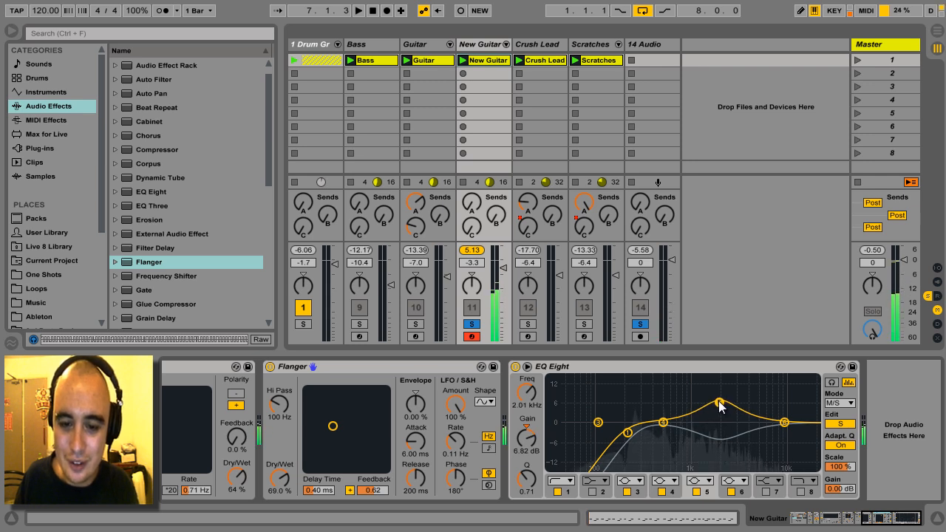
drag(534, 476, 535, 483)
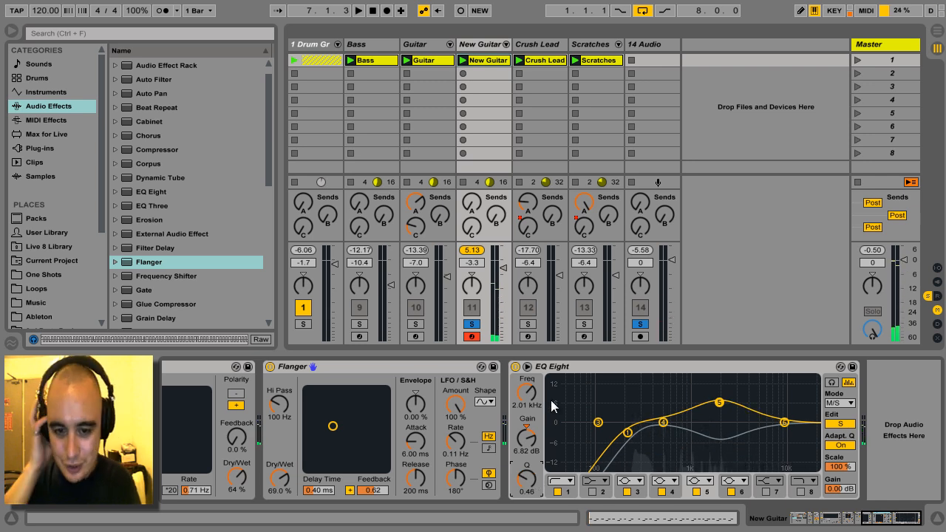
Bypass and re-enable EQ Eight twice to compare the sound with and without it
click(515, 368)
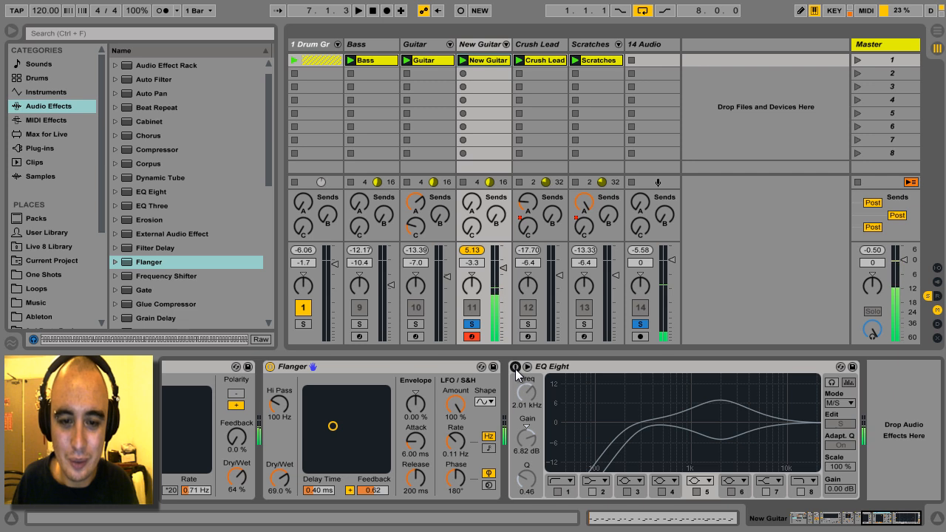
click(515, 367)
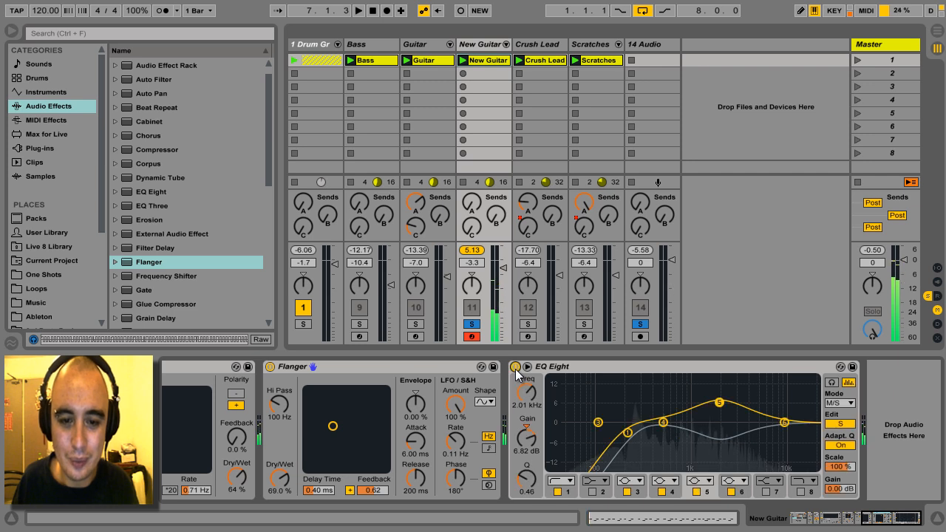
click(515, 368)
click(515, 368)
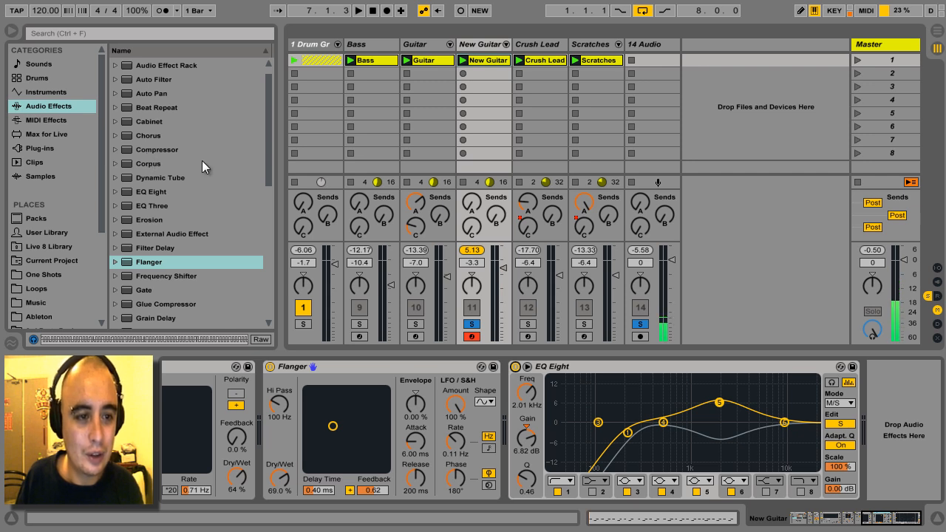
Add a Glue Compressor after EQ Eight and set its Threshold to -16.8 dB and Makeup to 4.29 dB
scroll(202, 160, down, 1)
scroll(202, 161, up, 1)
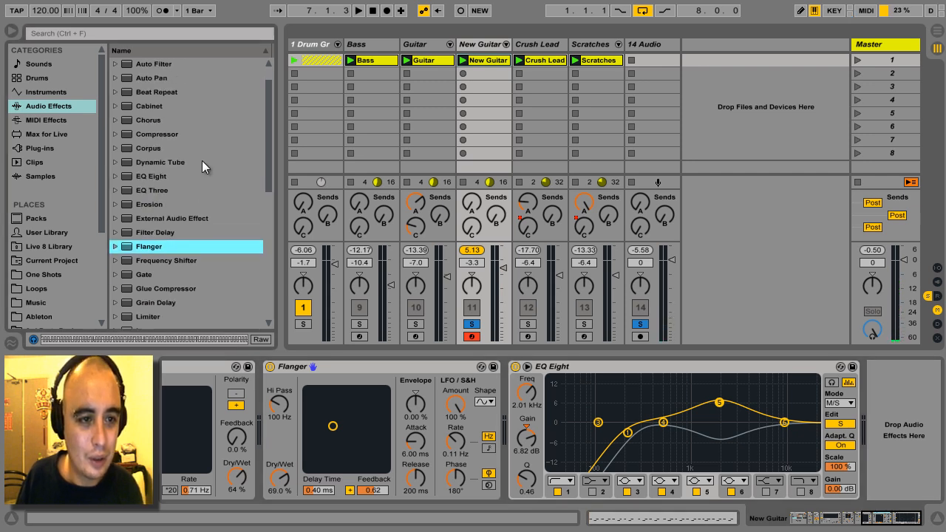
drag(177, 289, 902, 445)
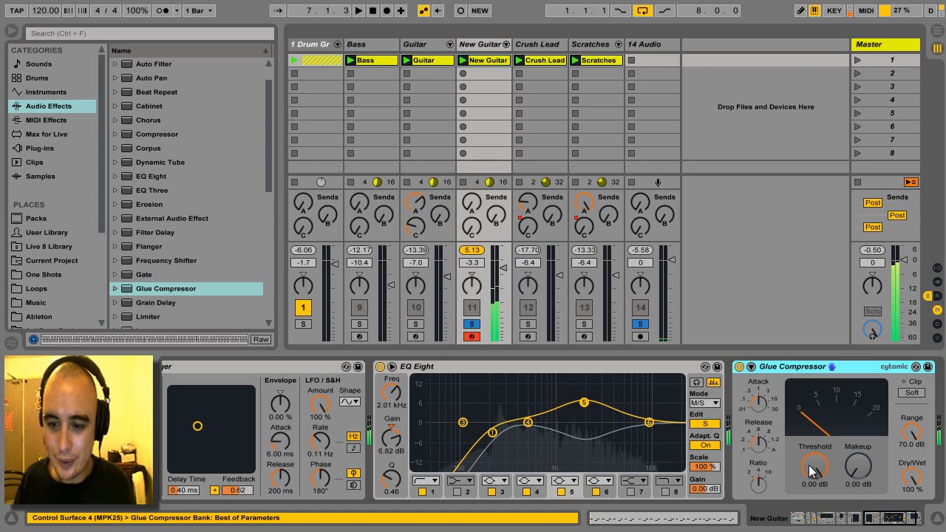
drag(810, 470, 859, 478)
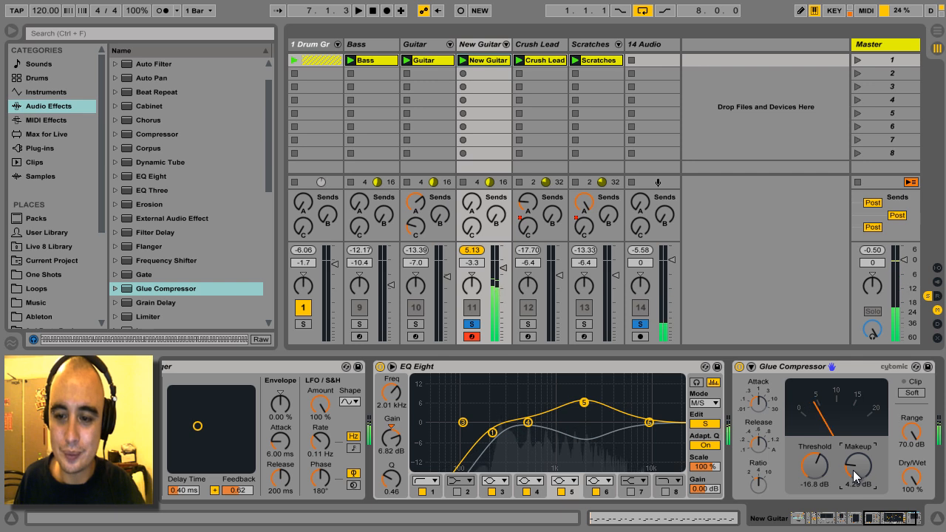
Add a Simple Delay at the end of the chain, after the Glue Compressor
click(907, 520)
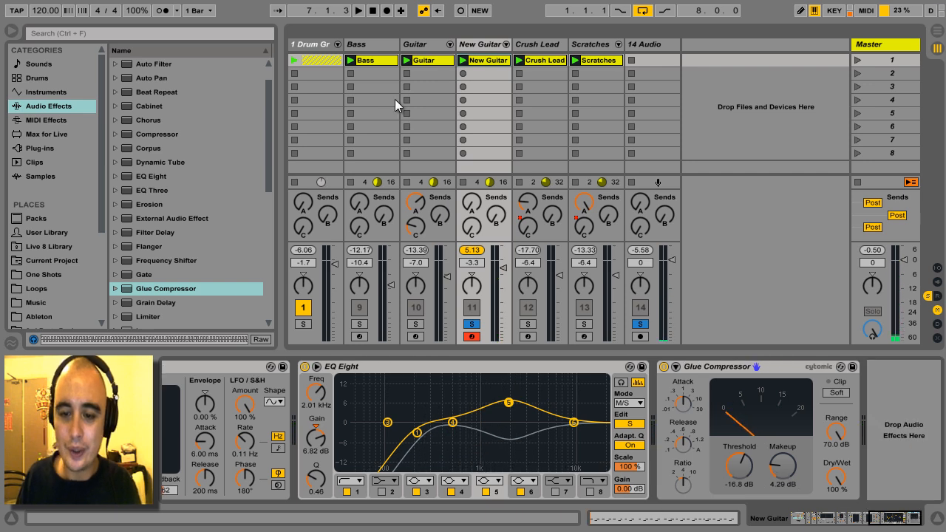
drag(275, 155, 271, 257)
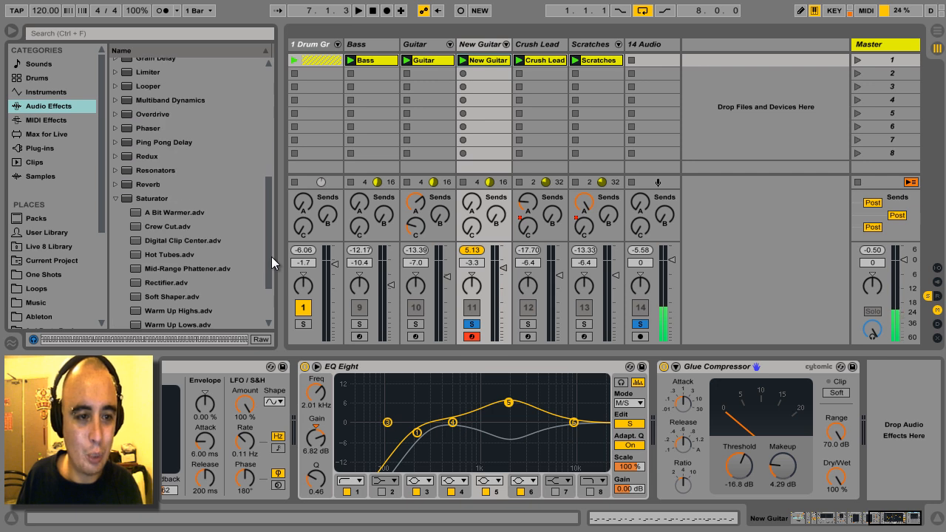
click(114, 198)
drag(157, 266, 904, 390)
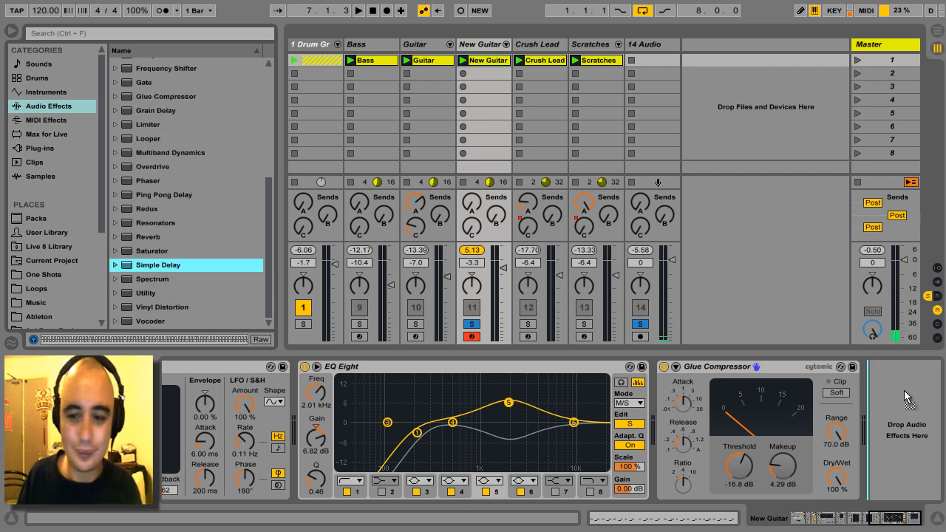
Switch both Simple Delay channels to Time mode with 1.00 ms left and 12.0 ms right, and set Dry/Wet to 100 %
drag(889, 422, 889, 419)
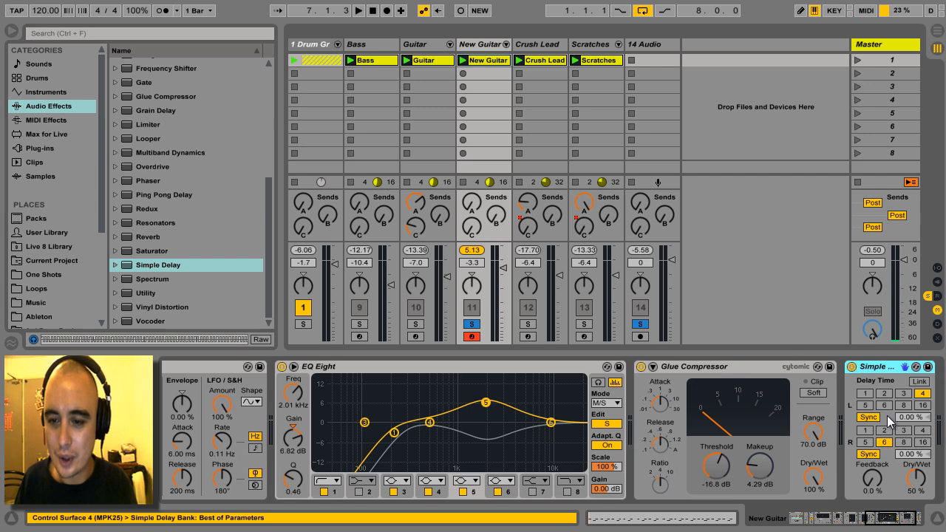
click(876, 418)
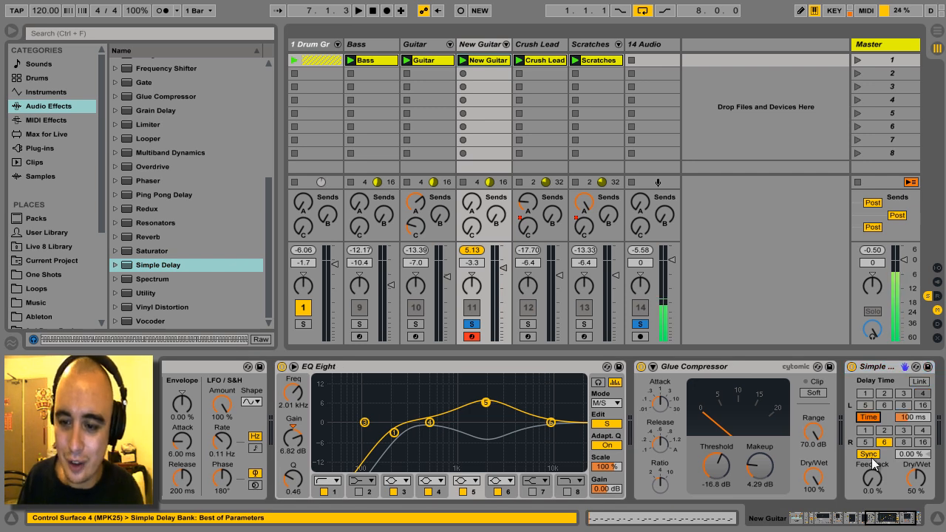
click(870, 455)
drag(919, 487, 914, 458)
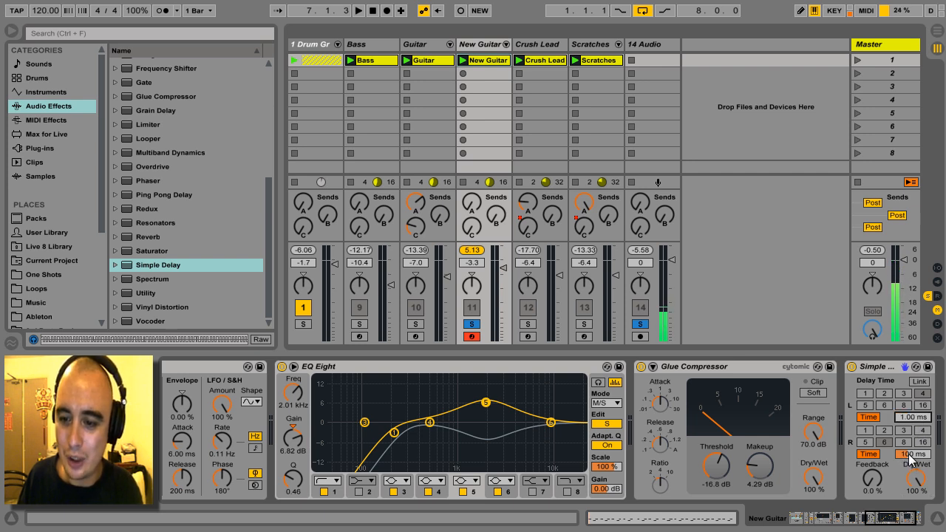
text(12)
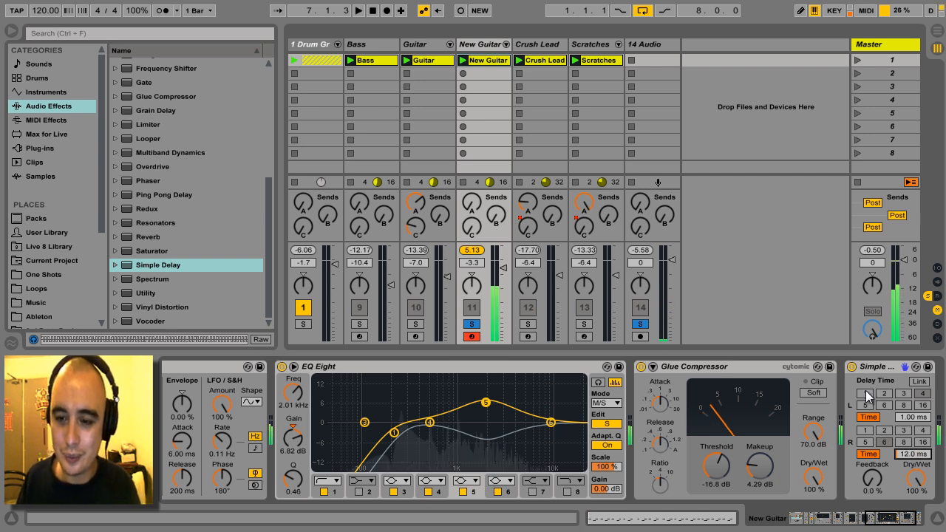
Bypass and re-enable Simple Delay to compare the sound with and without it
click(851, 366)
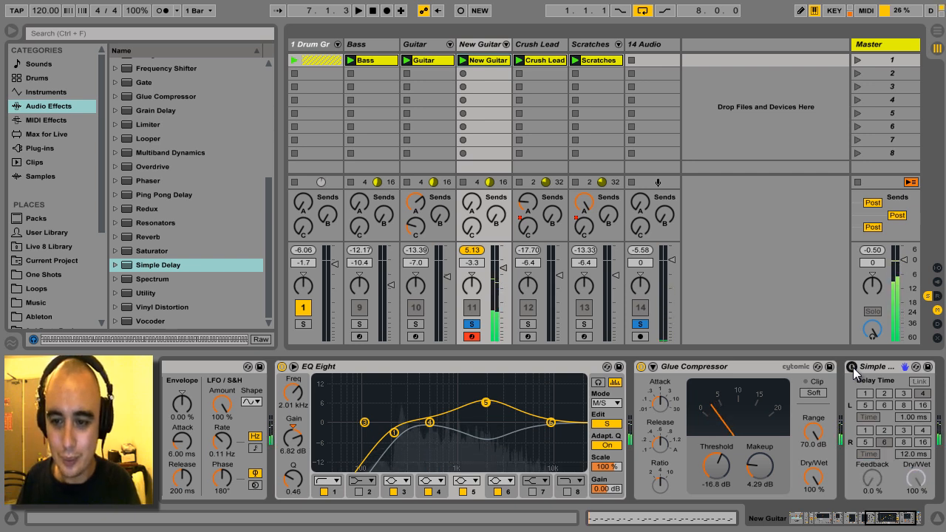
click(852, 366)
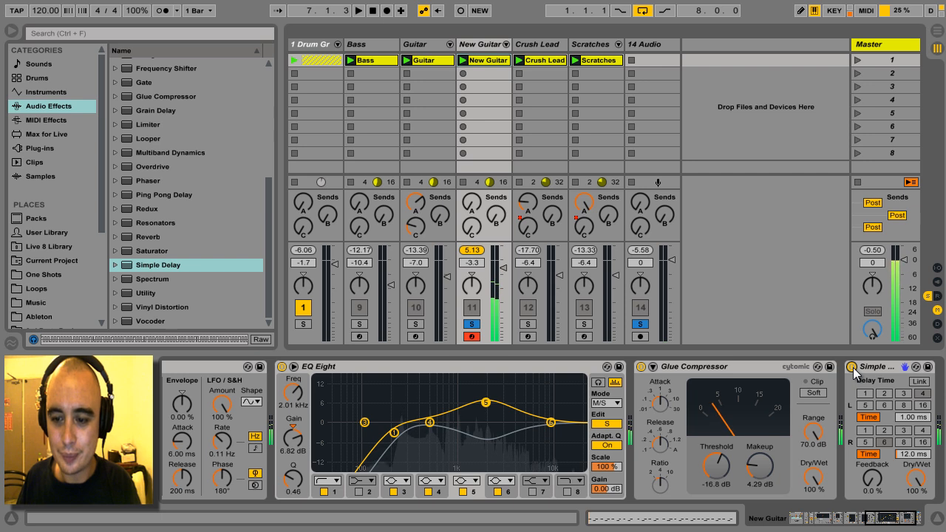
Add a Reverb after Simple Delay and turn off its Spin and Chorus
drag(891, 525, 921, 522)
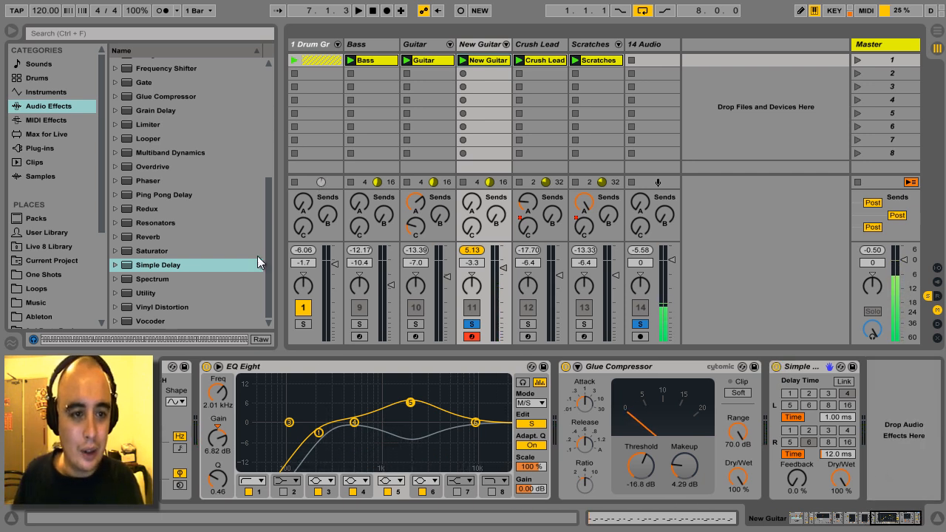
drag(146, 237, 878, 439)
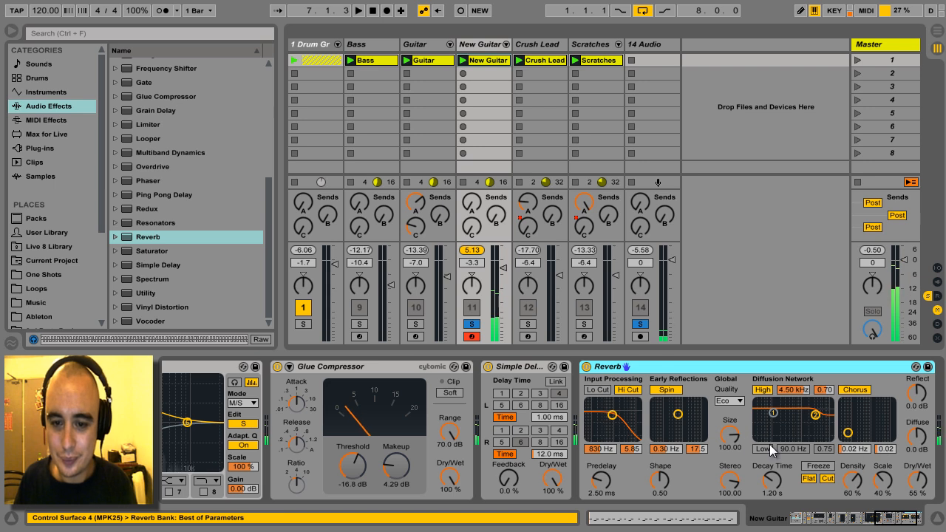
click(668, 390)
click(853, 389)
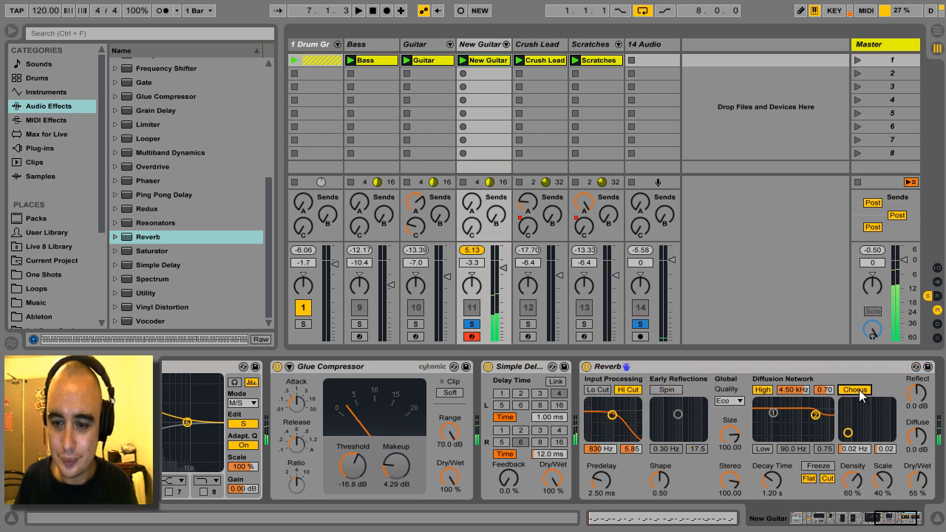
Set the Reverb's Global Quality to High and its Decay Time to 710 ms
click(737, 403)
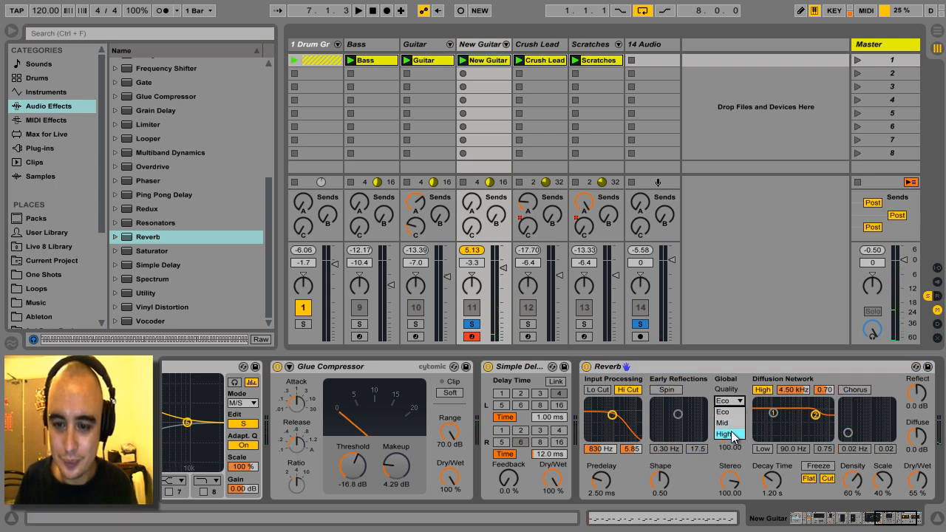
click(733, 427)
click(825, 478)
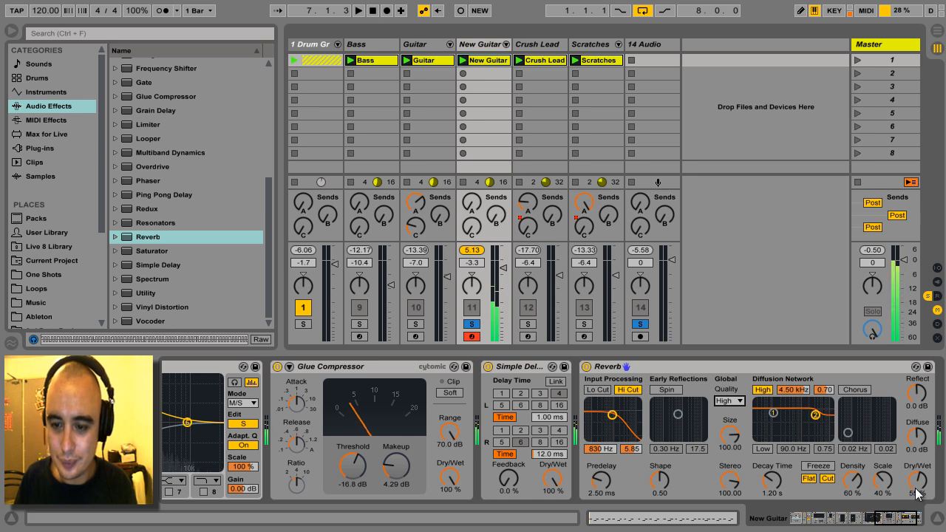
mouse_move(771, 482)
mouse_down()
mouse_move(771, 510)
mouse_move(772, 479)
mouse_up()
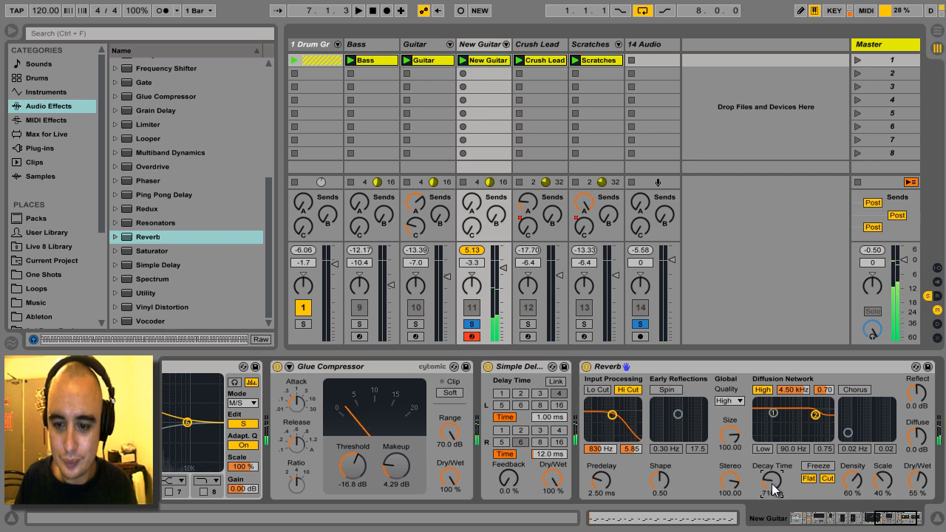
drag(772, 483, 774, 484)
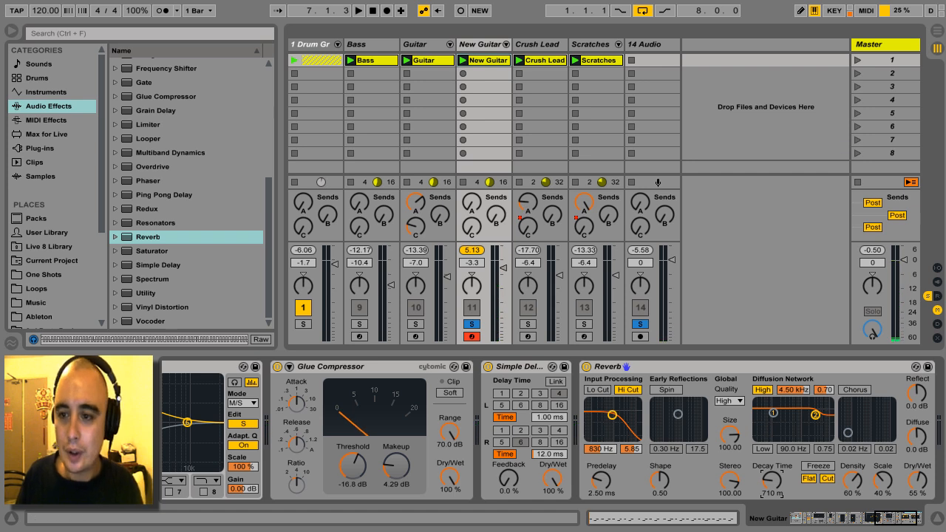
Show the return tracks and view the effects on A Hall and C Ping Pong
click(938, 296)
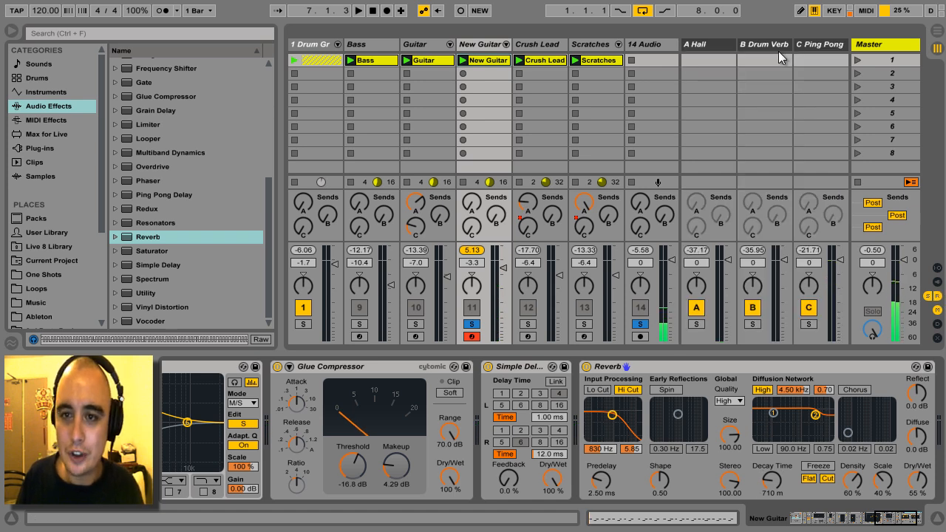
click(713, 44)
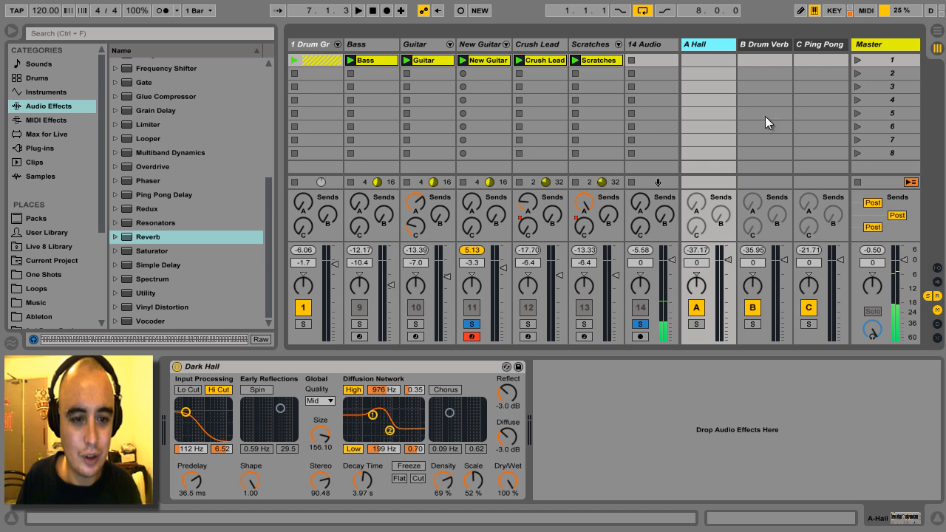
click(827, 44)
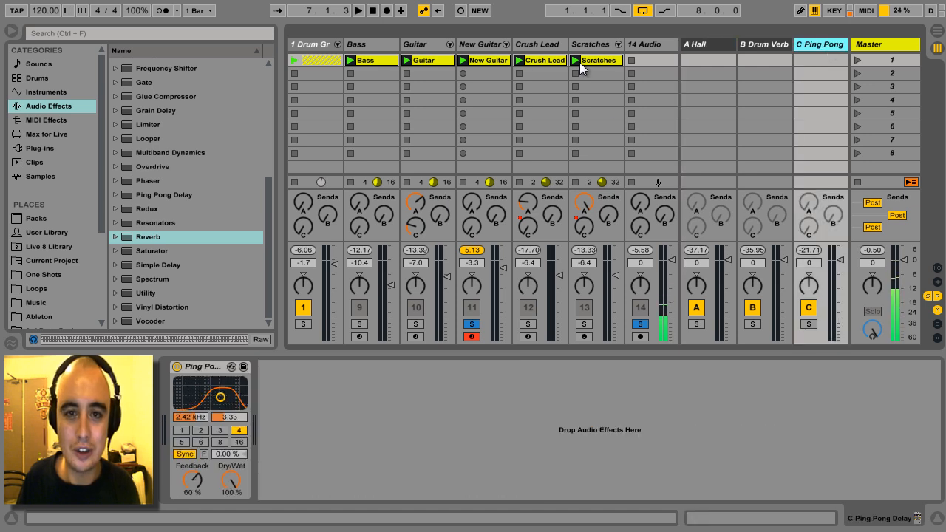
Raise the New Guitar track's sends to A Hall and C Ping Pong, and reset its peak level display
click(529, 43)
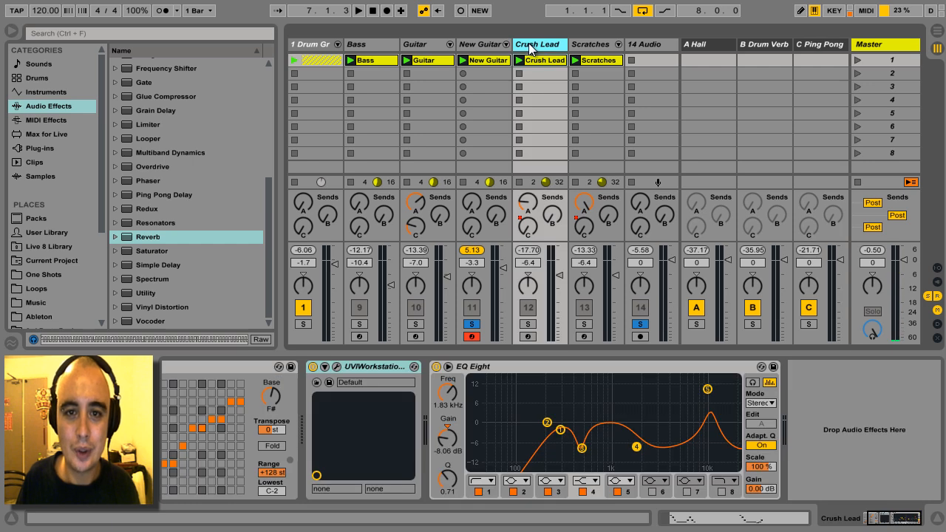
click(481, 52)
mouse_move(473, 216)
mouse_down()
mouse_move(471, 206)
mouse_move(472, 230)
mouse_up()
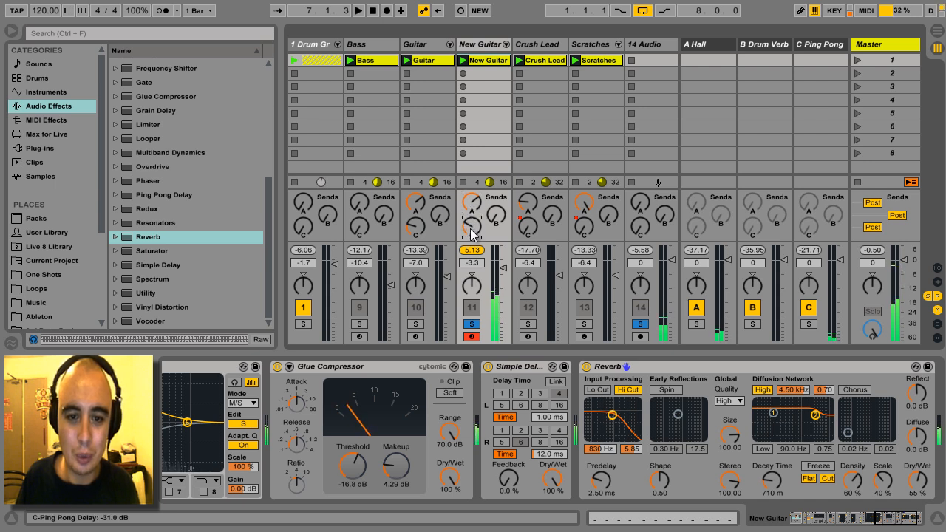
click(470, 251)
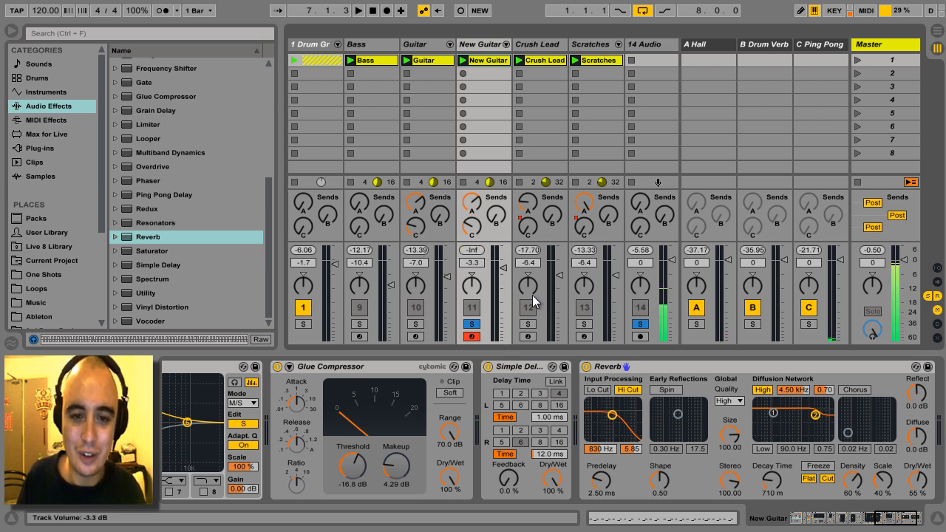
Unsolo New Guitar and 14 Audio, and launch scene 1 with the Guitar track muted
click(477, 326)
click(638, 324)
click(415, 311)
click(415, 311)
click(856, 62)
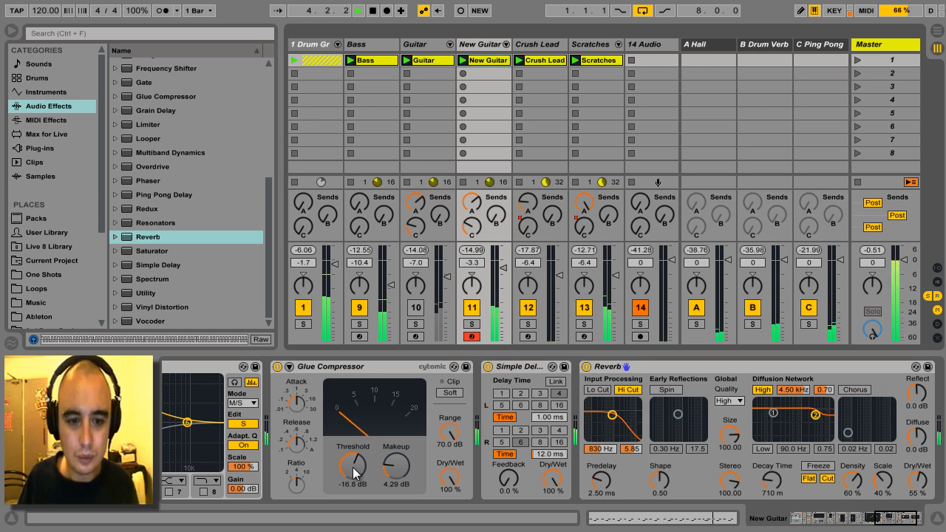
Set the Glue Compressor's Threshold to -26.7 dB and Makeup to 14.3 dB while the full mix plays
drag(353, 473, 354, 499)
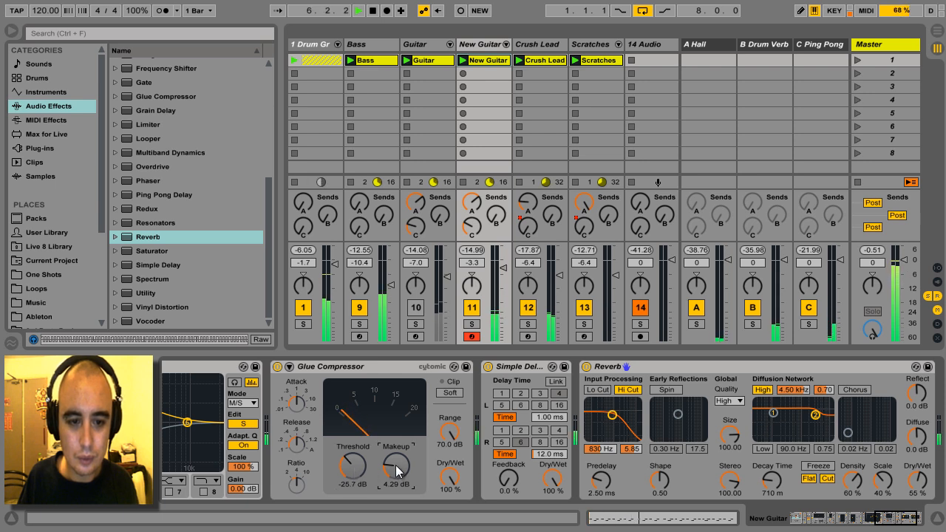
scroll(396, 471, up, 3)
scroll(397, 471, up, 1)
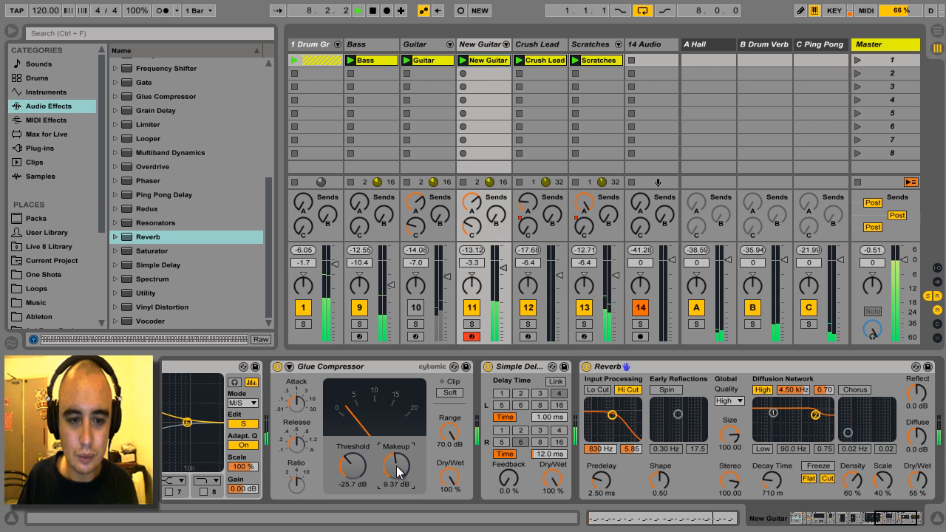
scroll(353, 477, down, 2)
scroll(353, 476, up, 1)
scroll(399, 469, up, 3)
scroll(400, 470, up, 1)
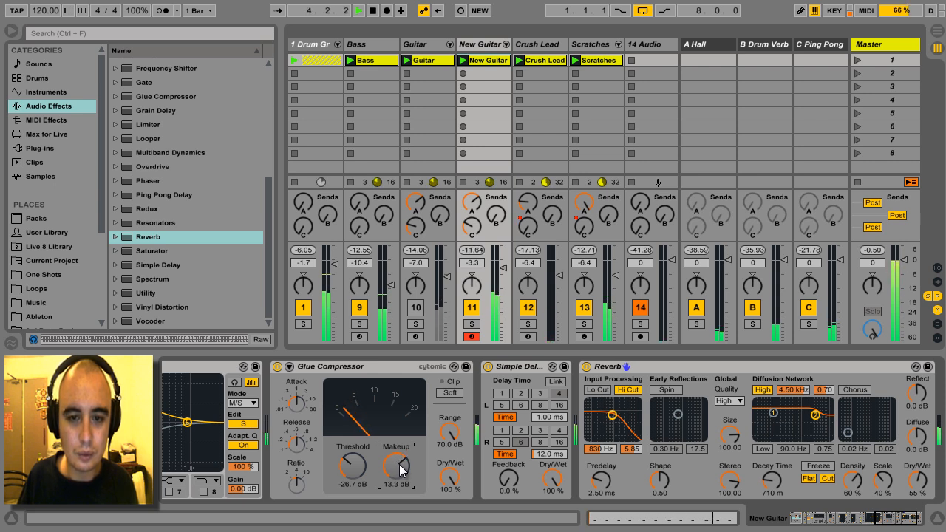
scroll(399, 470, up, 2)
scroll(400, 471, down, 1)
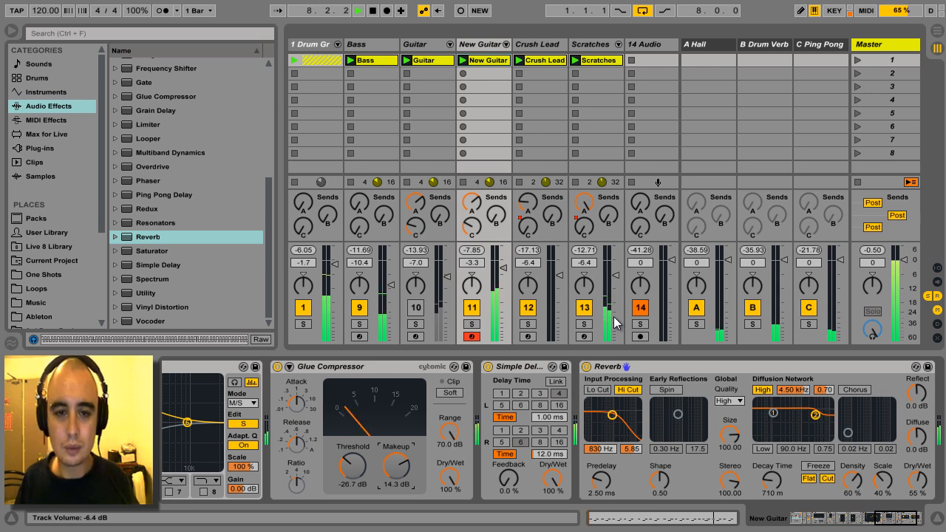
Stop playback, relaunch scene 1, and compare Guitar with New Guitar by soloing them in turn
key(space)
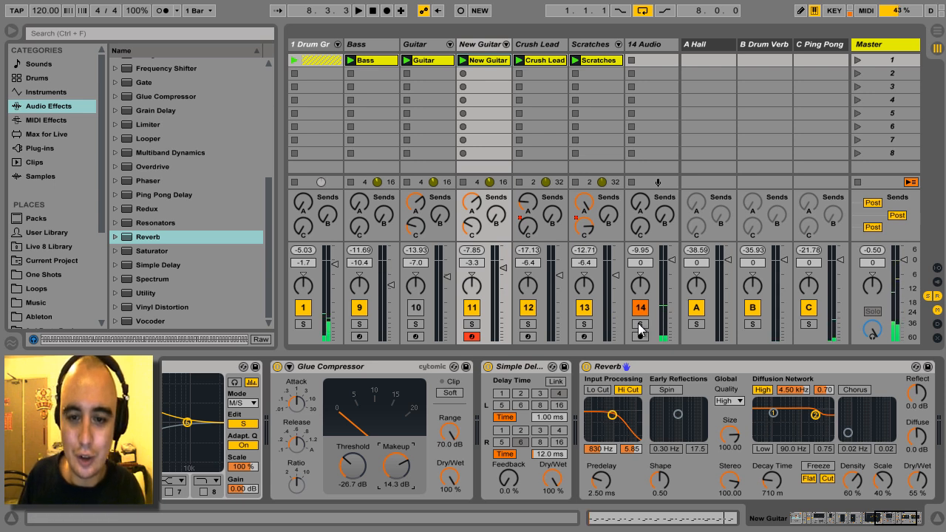
click(639, 324)
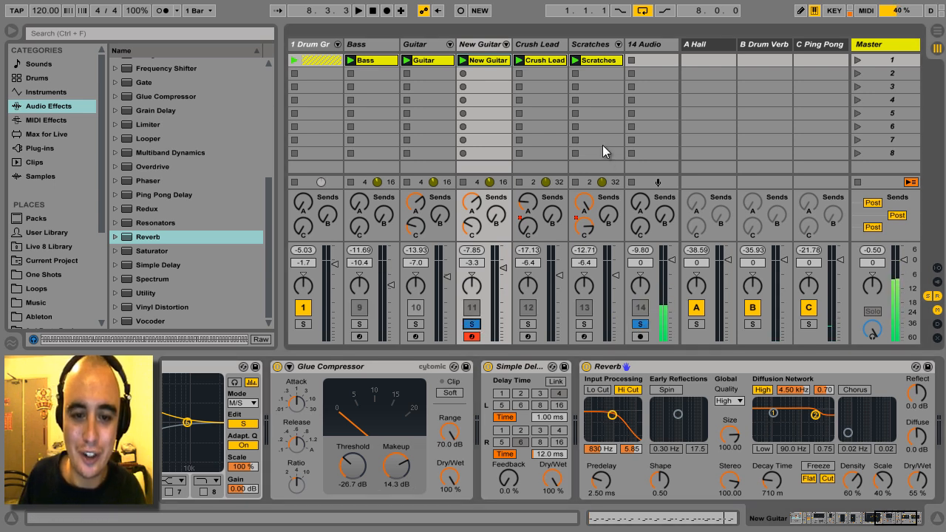
click(415, 324)
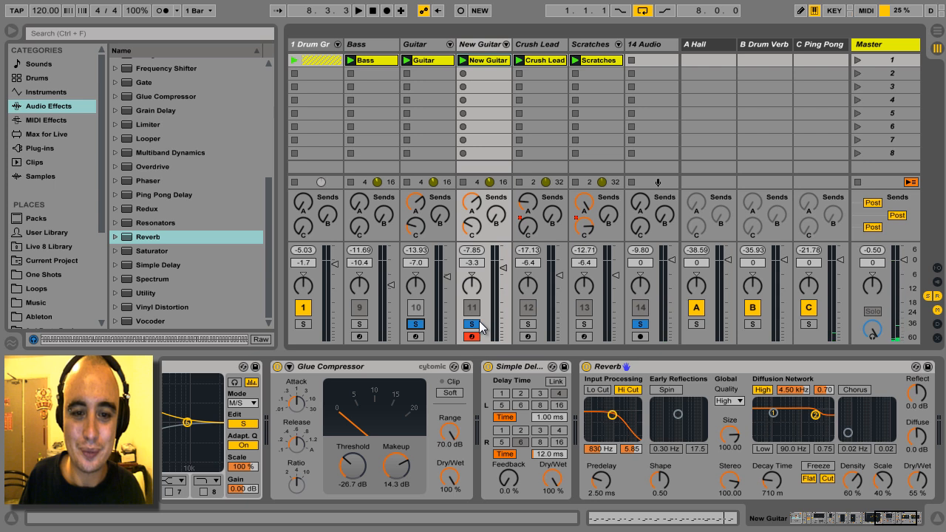
click(857, 59)
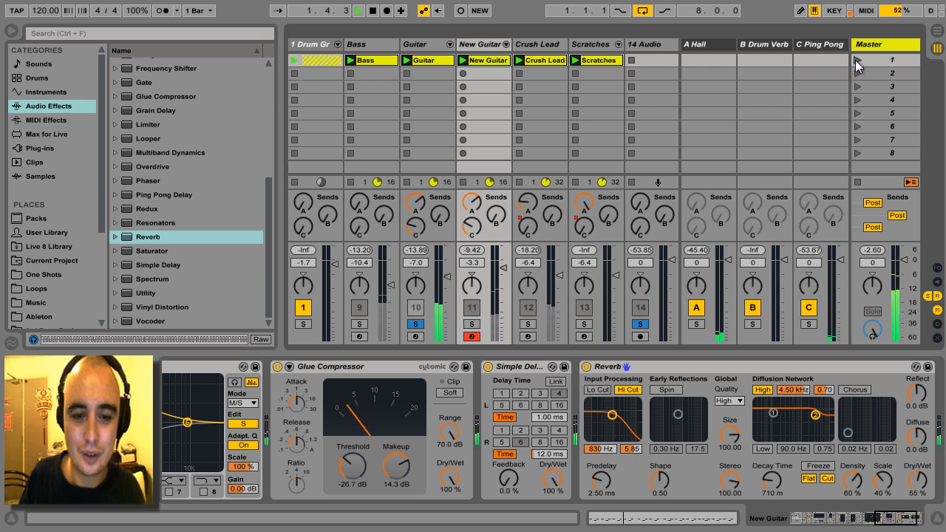
click(415, 323)
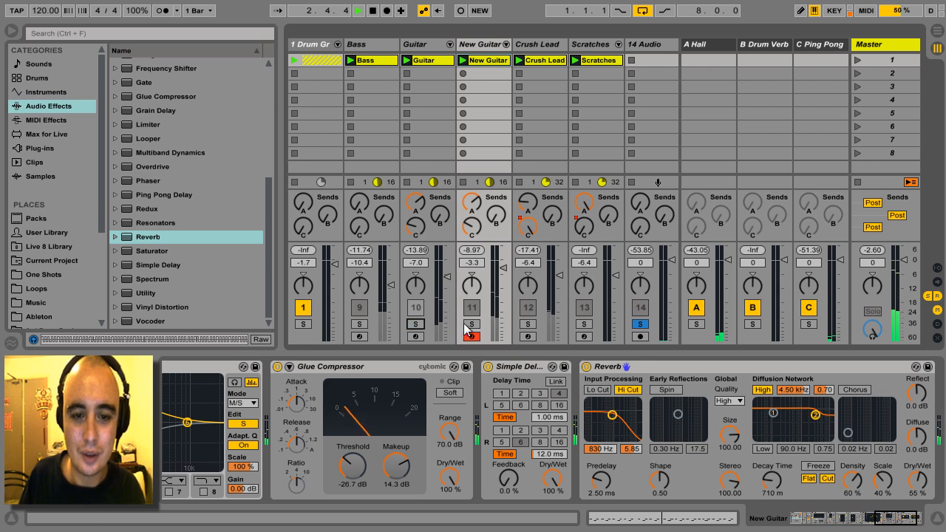
click(471, 324)
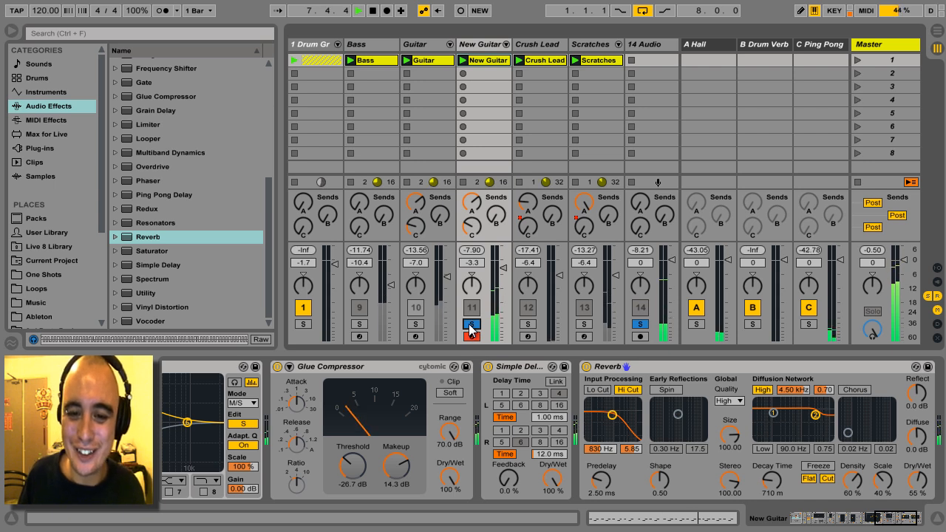
Unsolo New Guitar and 14 Audio, and raise New Guitar's track volume to -0.5 dB
click(470, 325)
click(640, 323)
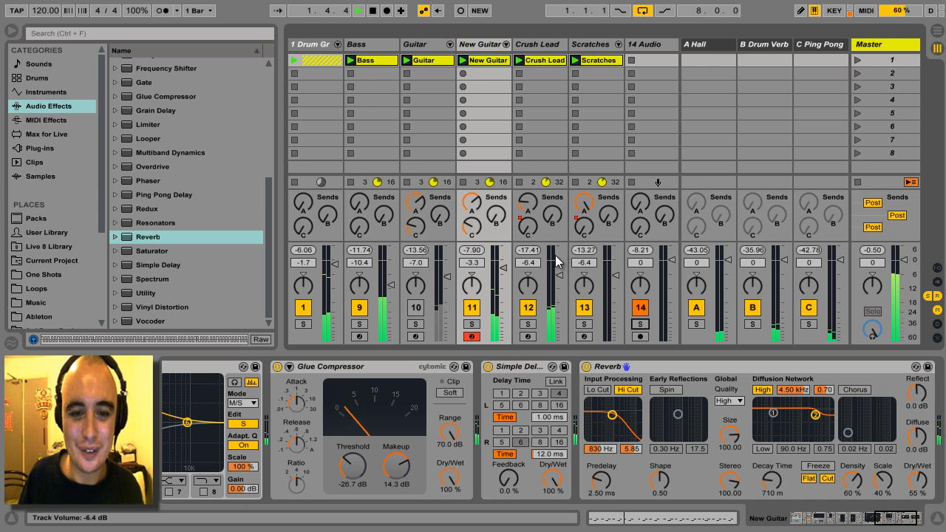
drag(501, 273, 501, 263)
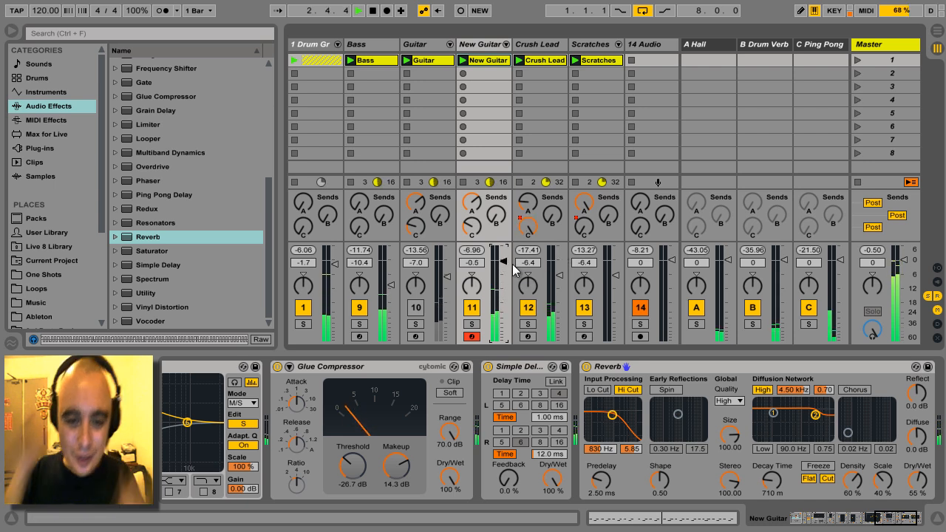
Mute New Guitar and unmute Guitar to hear the Guitar track in the full mix
click(471, 307)
click(413, 308)
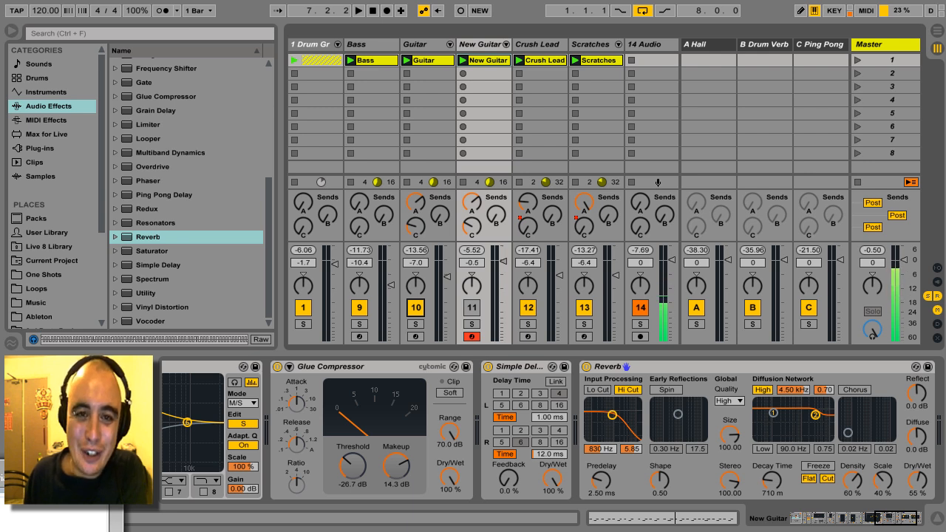
Switch to the web browser and open the Deep House Guitar folder under Tutorialism on the sitedrop page
key(alt+Tab)
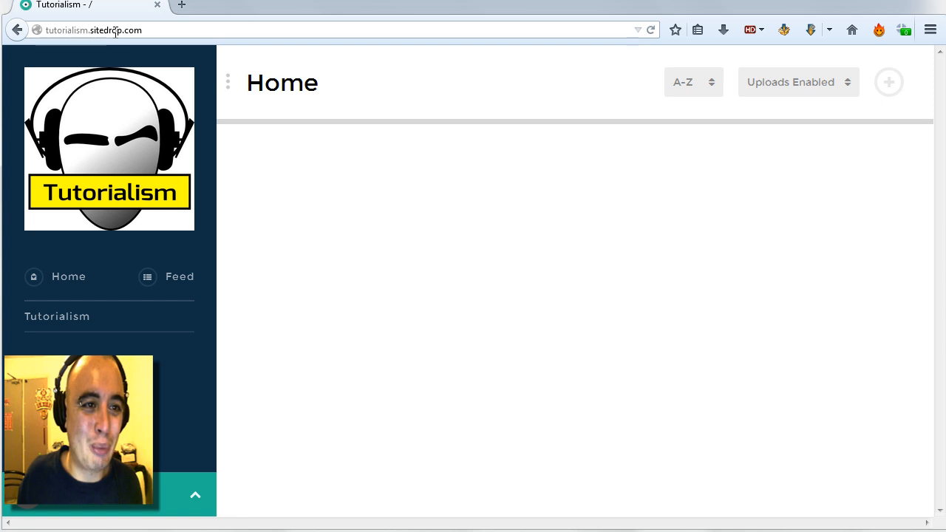
click(67, 324)
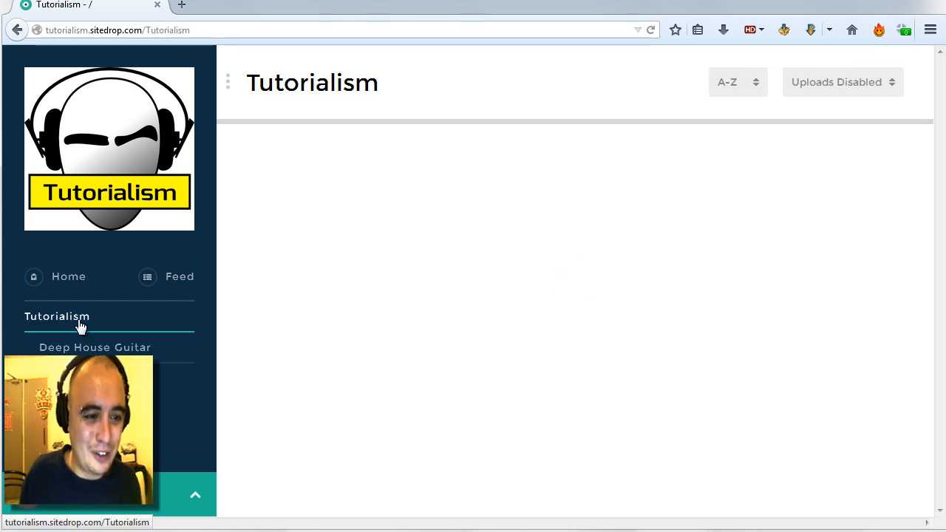
click(103, 347)
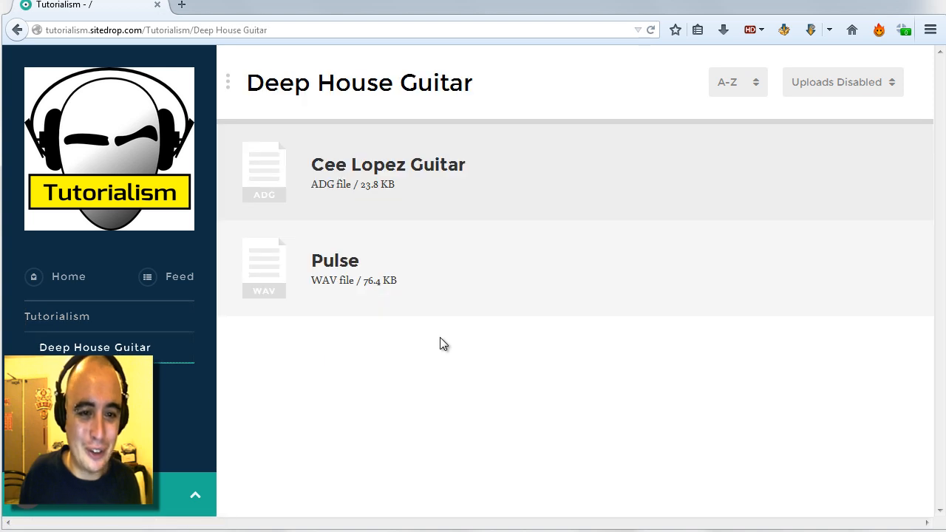